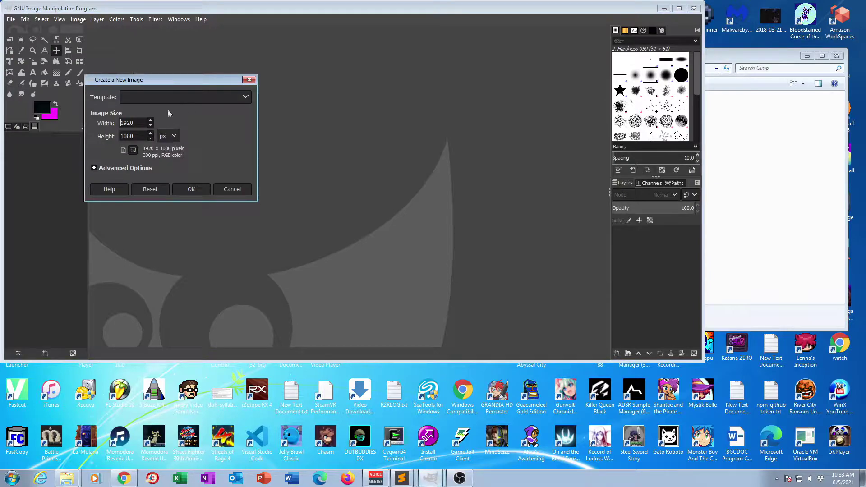
Create a new 320 × 240 px image
type("320")
left_click_drag(137, 137, 116, 137)
left_click(192, 189)
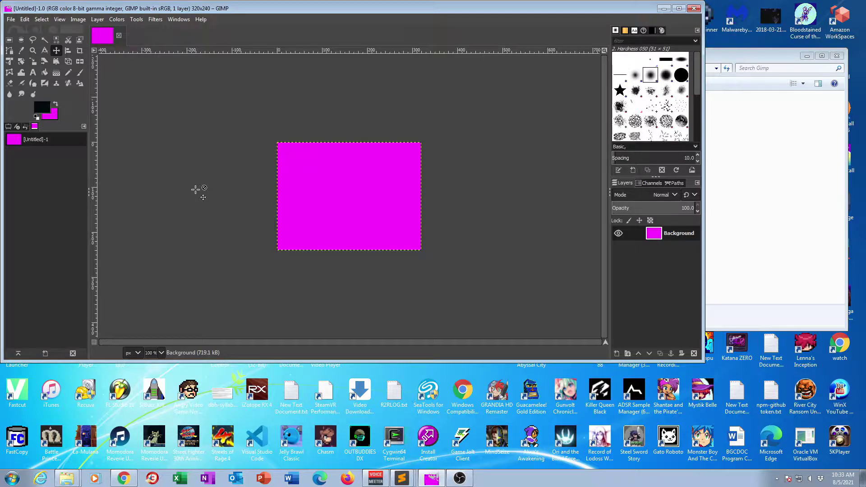
Open the seven images from blue-mary.png through REmix.png in the Downloads folder, converting the city photo's embedded color profile to sRGB
left_click(10, 19)
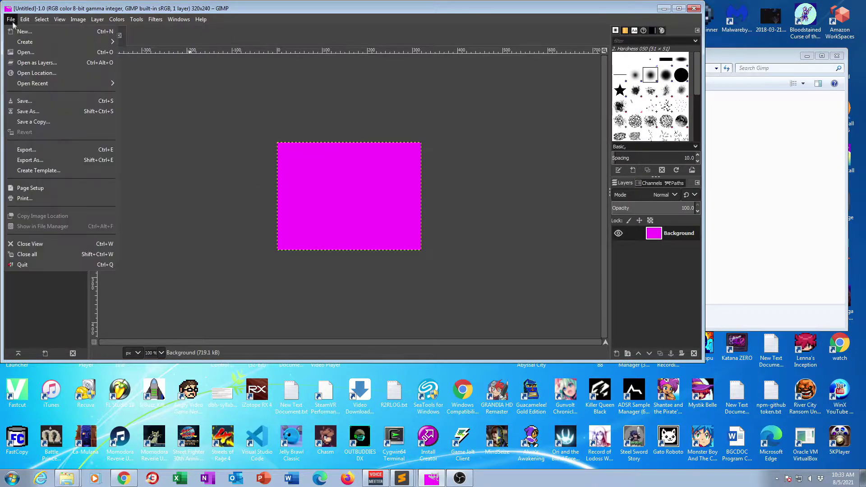
left_click(27, 47)
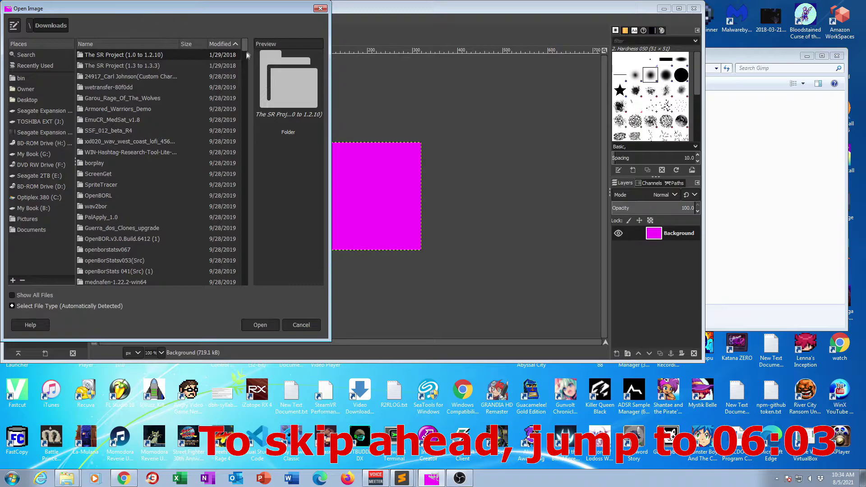
left_click(132, 276)
left_click(124, 269)
left_click(120, 259)
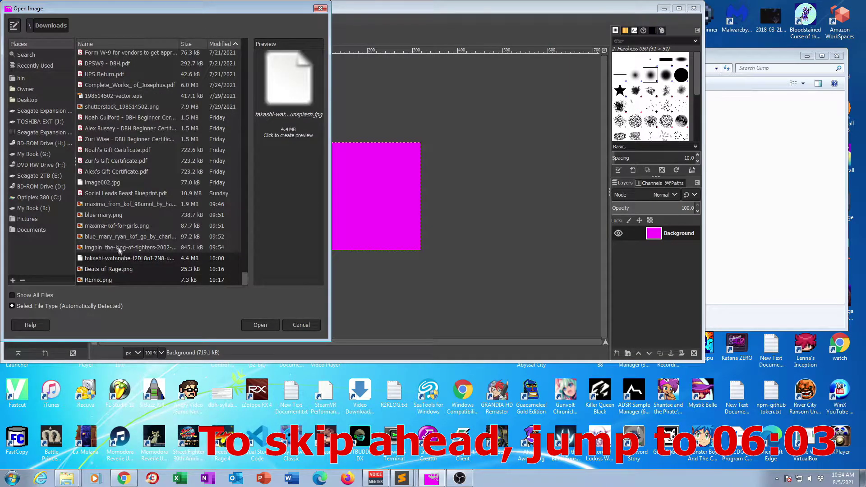
left_click(118, 247)
left_click(121, 237)
left_click(119, 225)
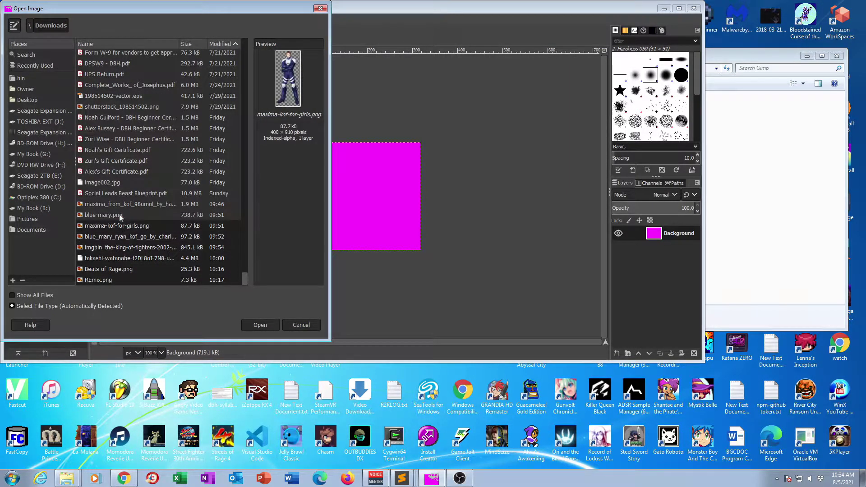
left_click(118, 215)
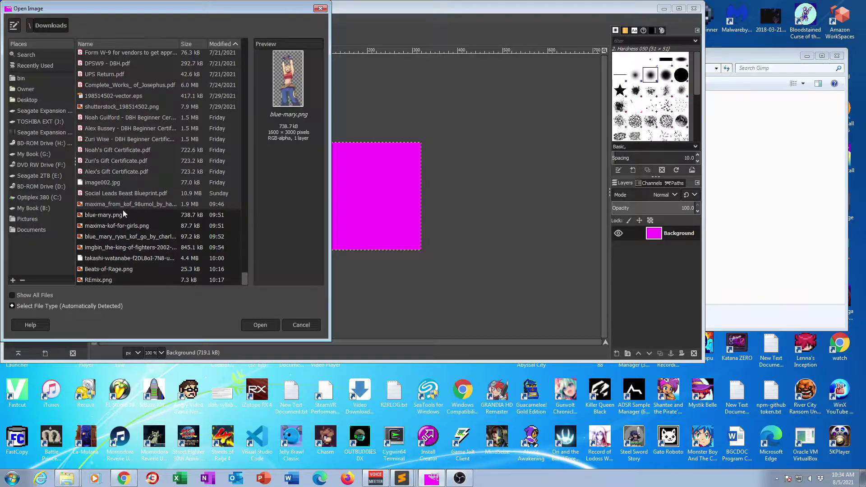
left_click(123, 208, "ctrl")
left_click(256, 325)
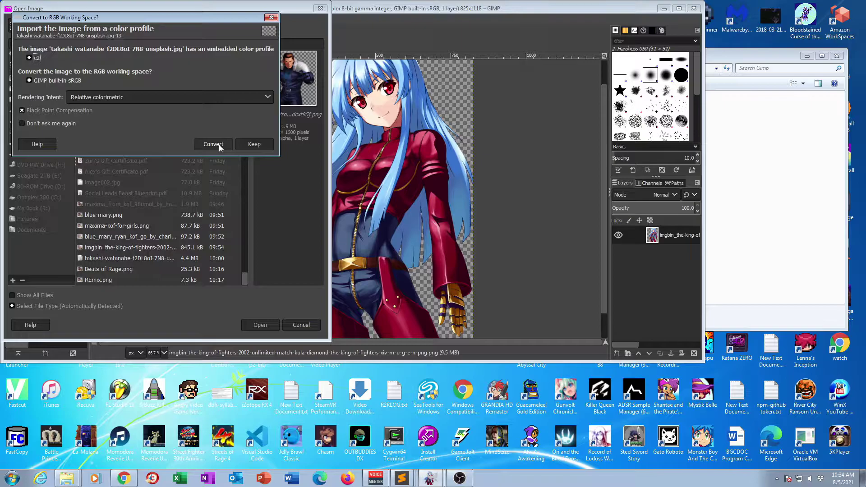
left_click(214, 144)
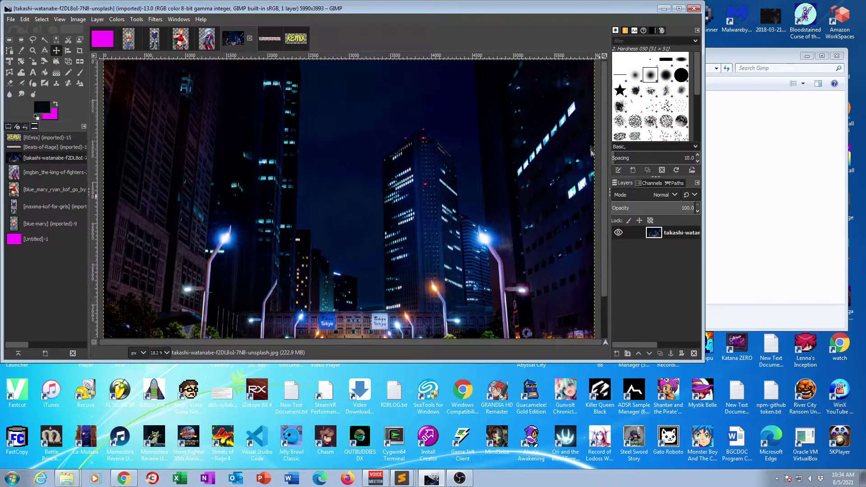
Try scaling the night city photo to 360 × 240 px with Cubic interpolation, inspect it at 200% zoom, and undo the scaling
left_click(77, 19)
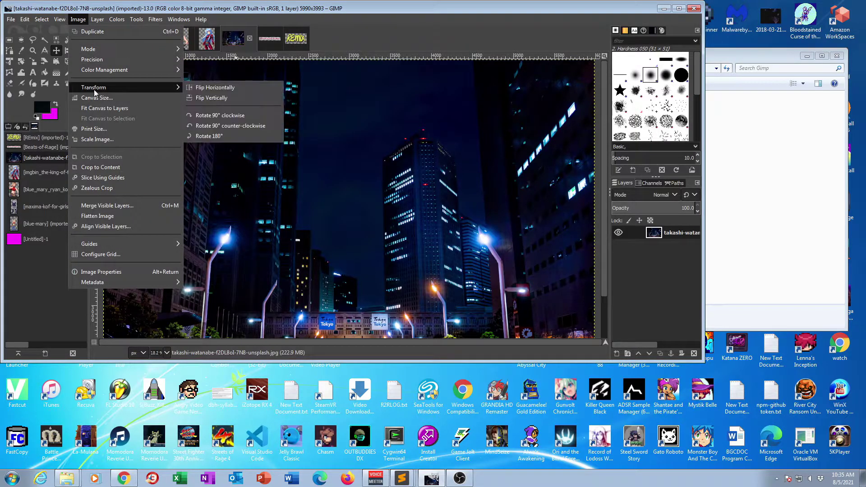
left_click(101, 148)
left_click(429, 235)
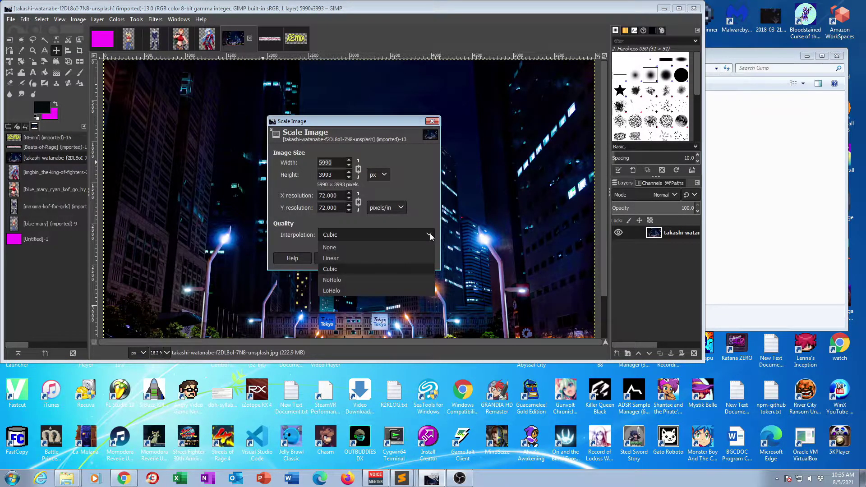
left_click(430, 236)
left_click(330, 175)
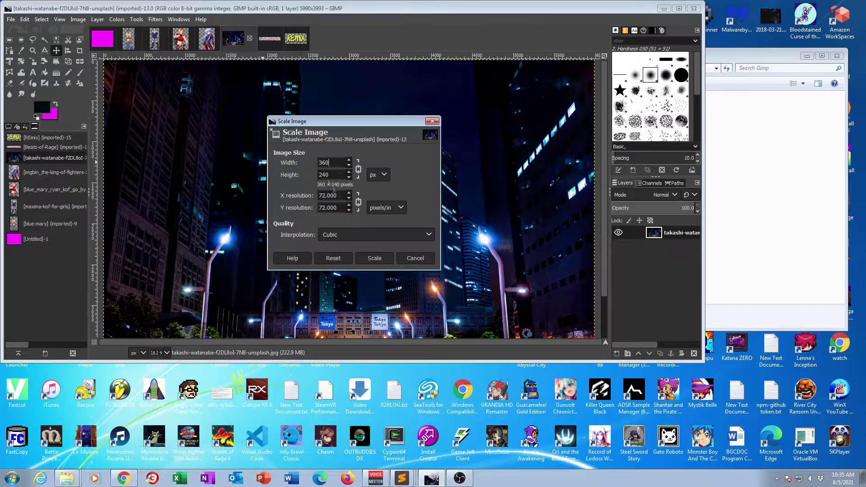
left_click(375, 258)
key("1")
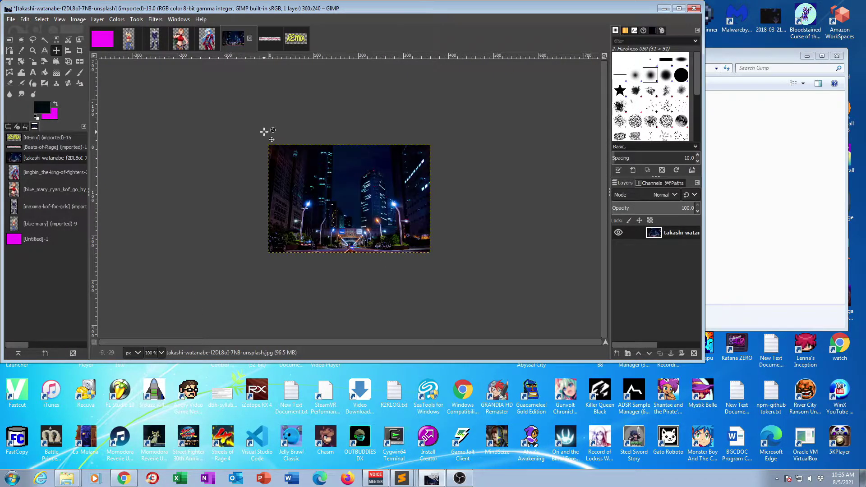
left_click(153, 353)
left_click(154, 362)
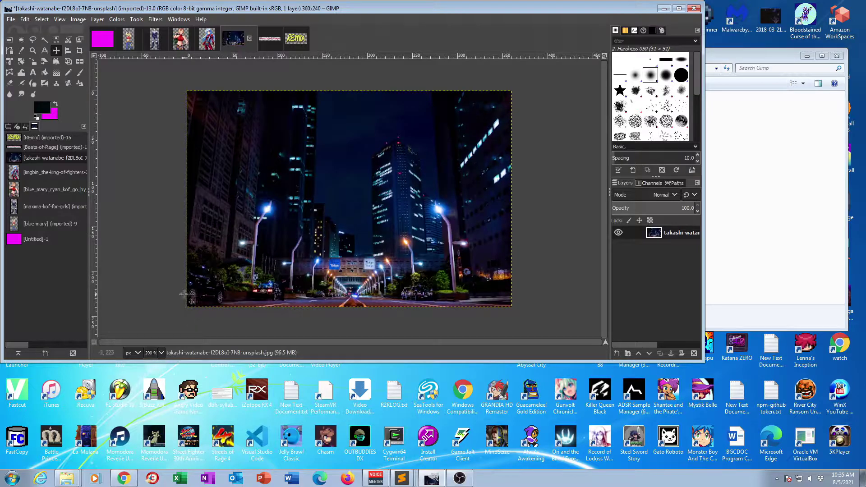
key("ctrl+z")
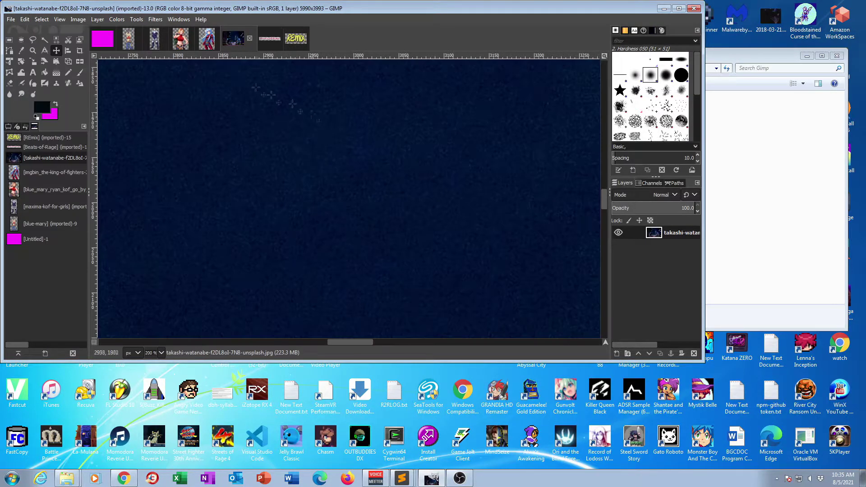
Try scaling the city photo to 360 × 240 px with a different interpolation method, and undo the scaling
left_click(78, 19)
left_click(110, 140)
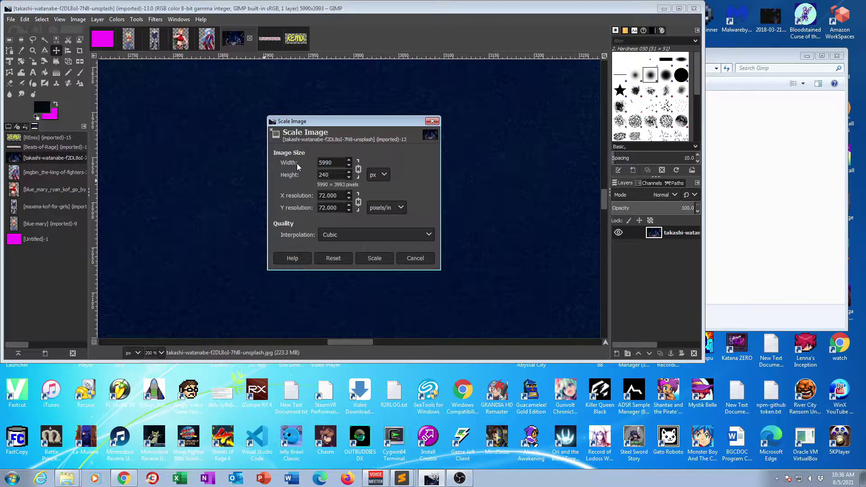
left_click(331, 171)
type("240")
left_click(348, 234)
left_click(348, 252)
left_click(375, 258)
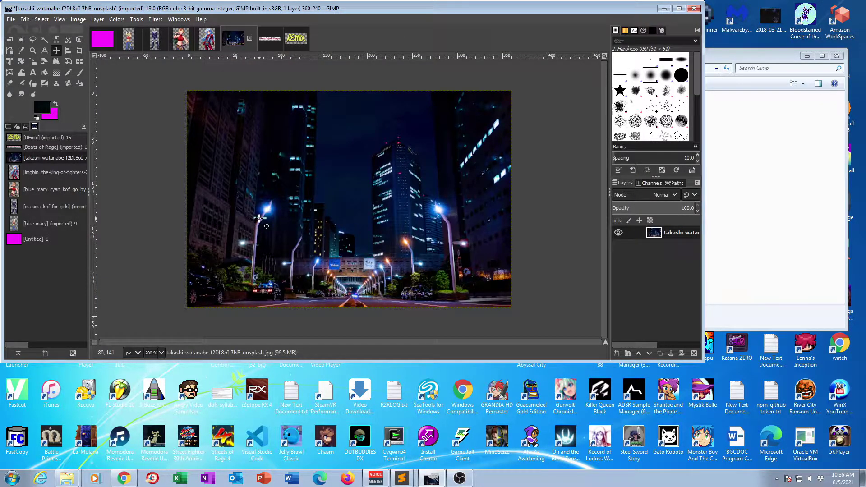
left_click(25, 19)
left_click(40, 32)
Scale the city photo to 360 × 240 px using Cubic interpolation
left_click(78, 19)
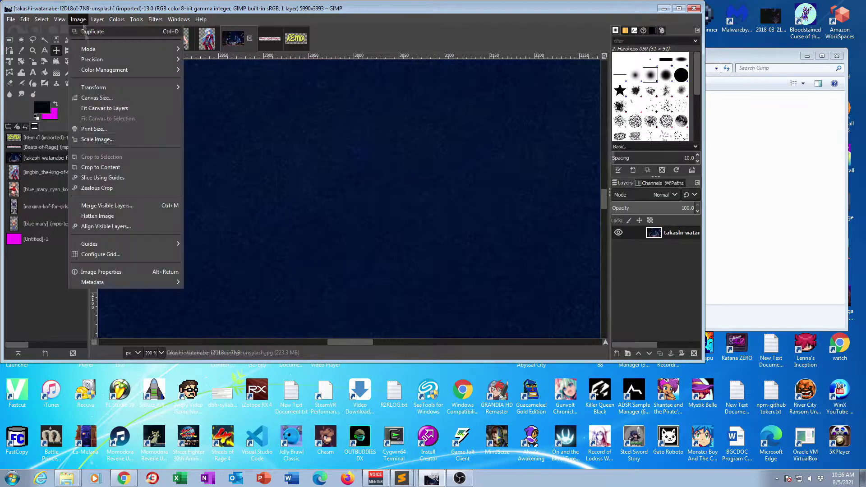
left_click(97, 140)
left_click(330, 175)
type("240")
left_click(376, 235)
left_click(350, 270)
left_click(374, 259)
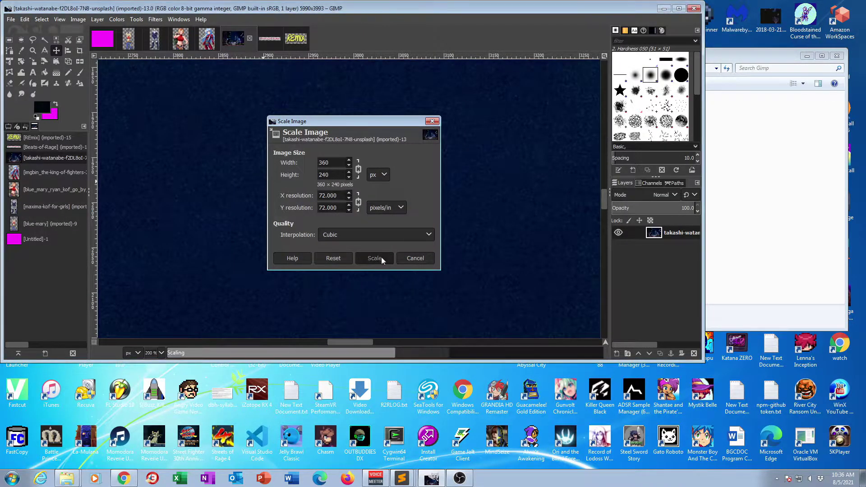
Copy the scaled city photo and switch to the magenta 320 × 240 px image
left_click(24, 21)
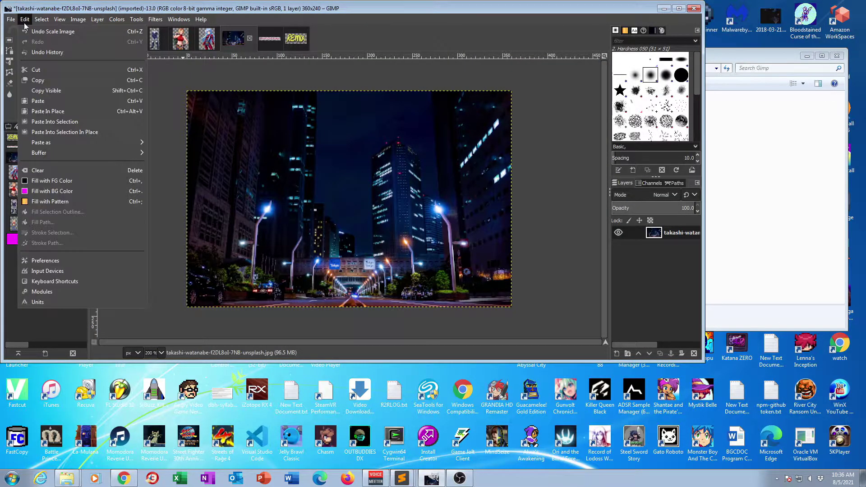
left_click(38, 80)
left_click(102, 38)
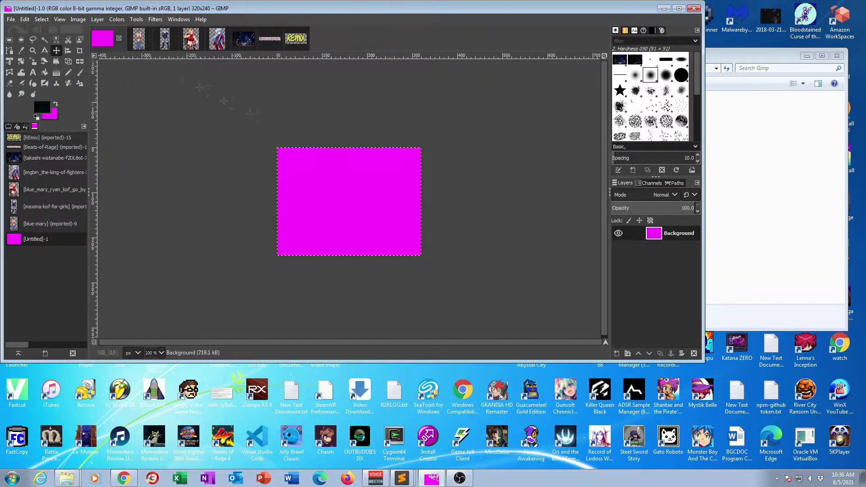
Try pasting the city photo as a floating selection over the magenta background, and revert to the base image through the undo history
key("ctrl+v")
left_click(469, 179)
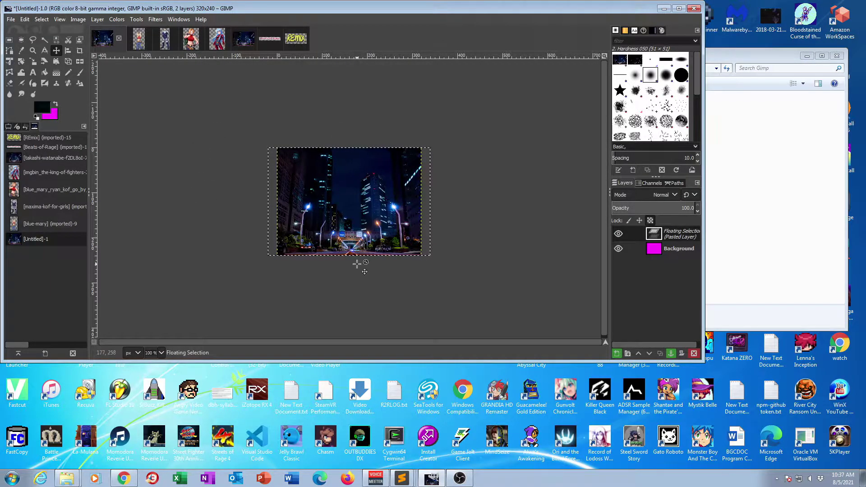
left_click(672, 249)
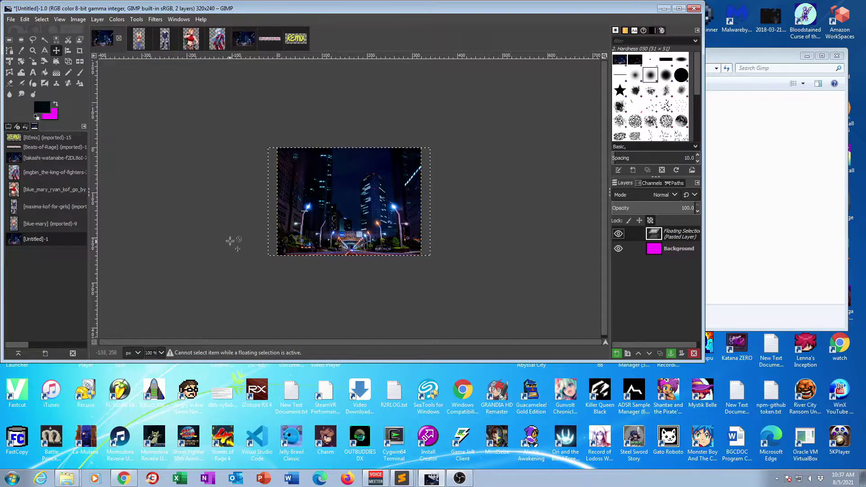
left_click_drag(322, 195, 320, 195)
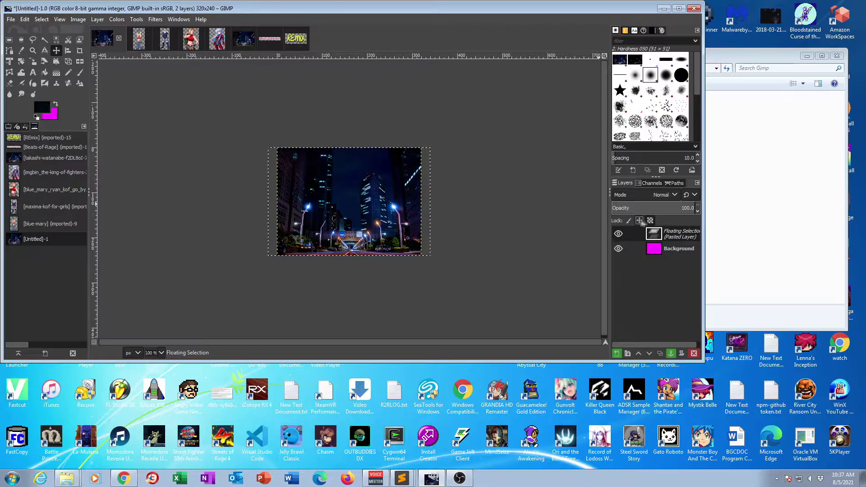
left_click(25, 19)
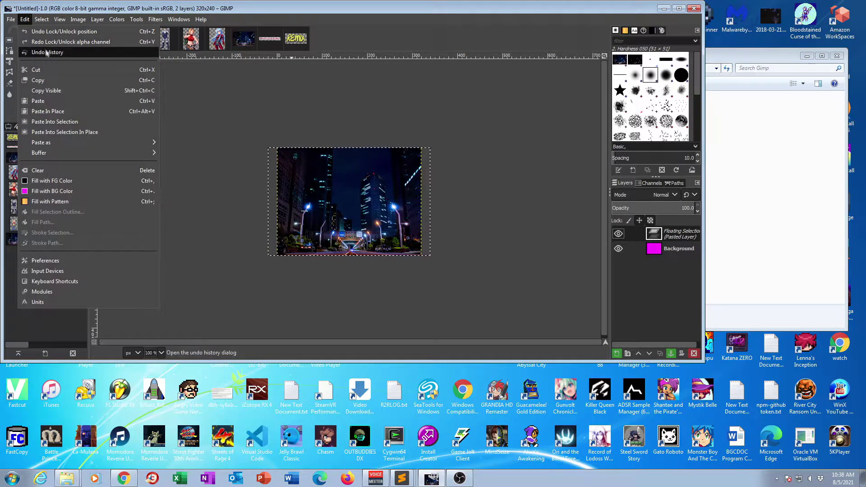
left_click(45, 52)
scroll(62, 244, "up", 5)
left_click(18, 144)
Try pasting the city photo in place and repositioning it, and revert to the base image
left_click(25, 19)
left_click(56, 112)
left_click_drag(362, 221, 352, 222)
left_click(28, 18)
left_click(45, 149)
Paste the city photo as a new layer above the magenta background
left_click(24, 19)
mouse_move(103, 142)
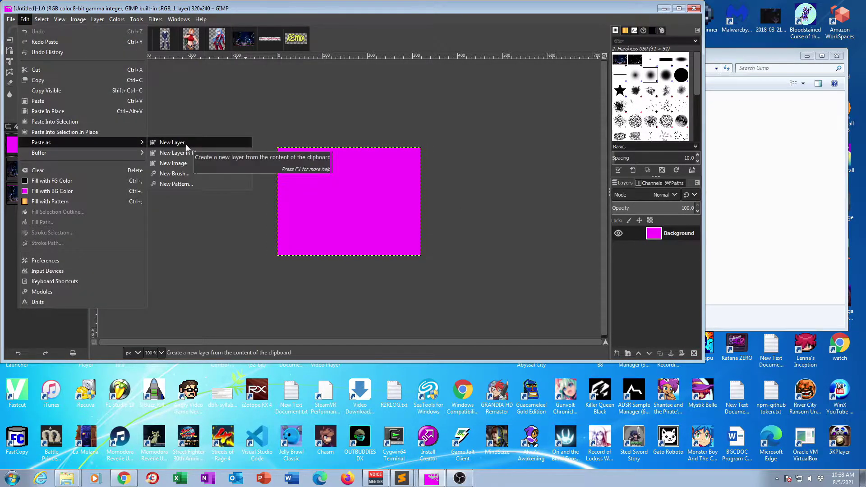
left_click(185, 145)
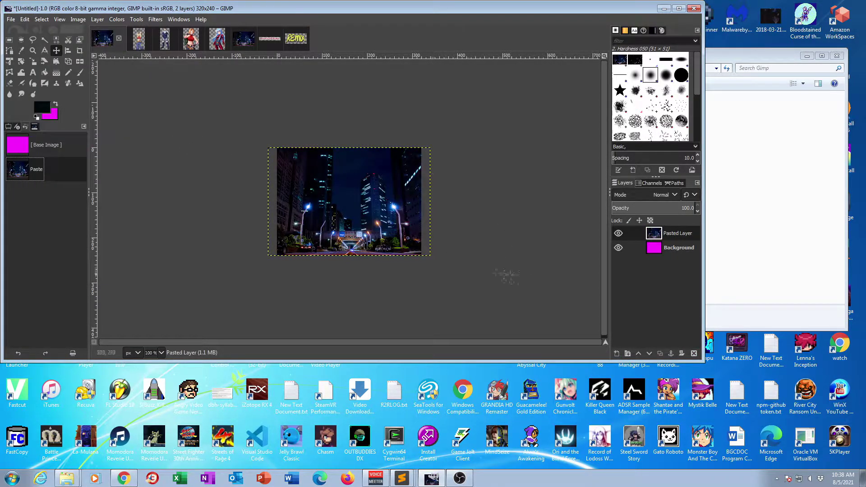
Select the whole picture of the blue-haired Kula Diamond character and copy it
left_click(217, 42)
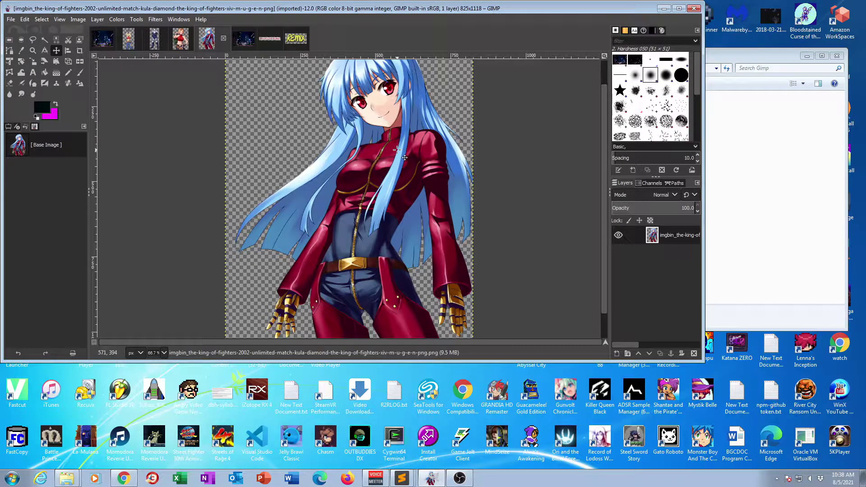
left_click(25, 19)
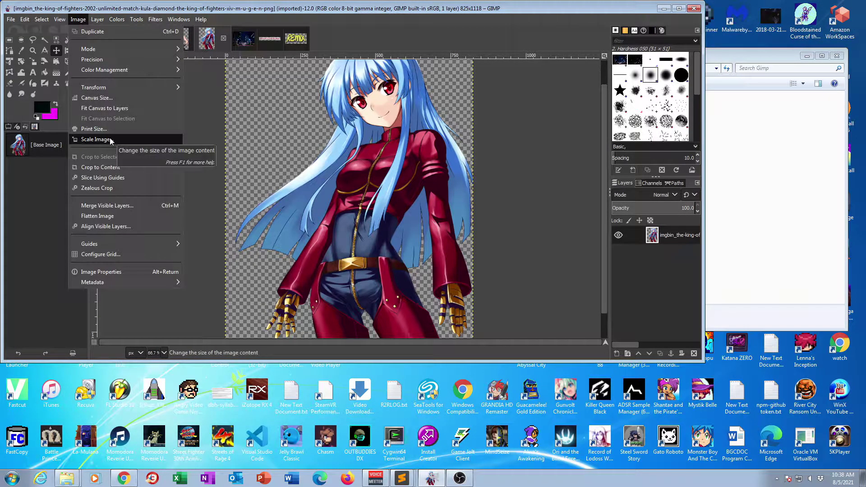
mouse_move(25, 19)
left_click(45, 90)
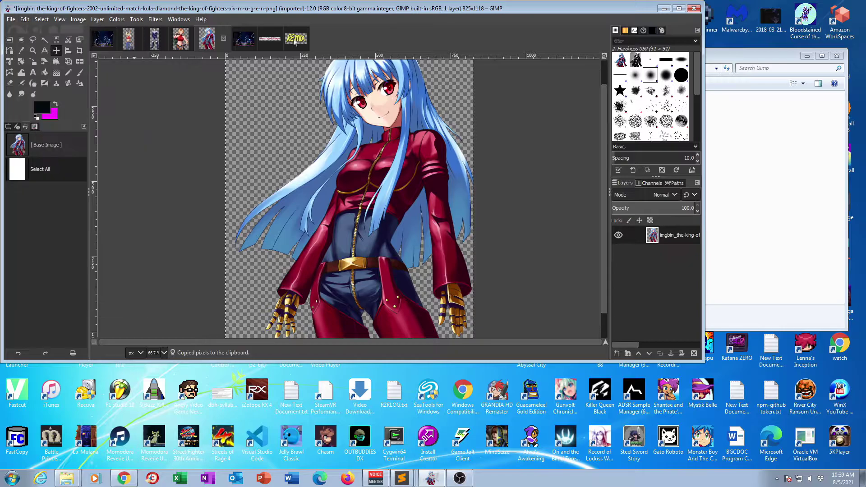
Paste the blue-haired character as a new layer in the 320 × 240 px city composition
key("alt+1")
left_click(25, 19)
mouse_move(38, 142)
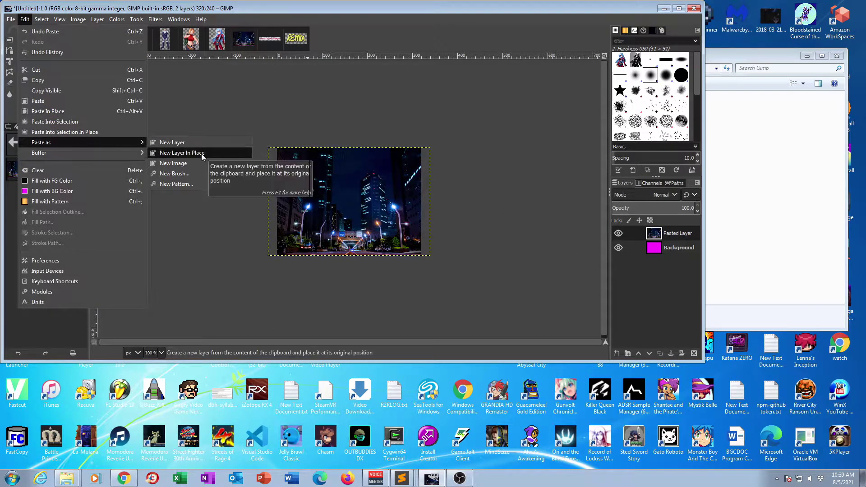
left_click(173, 141)
Scale the blue-haired character layer to 148 × 200 px
left_click(97, 19)
left_click(117, 181)
type("148")
left_click(368, 248)
Move the blue-haired character layer to the right side of the city scene, checking its placement at 400% zoom
left_click_drag(343, 212, 393, 222)
left_click(161, 353)
left_click(156, 376)
scroll(496, 226, "down", 5)
left_click_drag(524, 299, 525, 303)
scroll(525, 303, "up", 5)
scroll(602, 292, "down", 5)
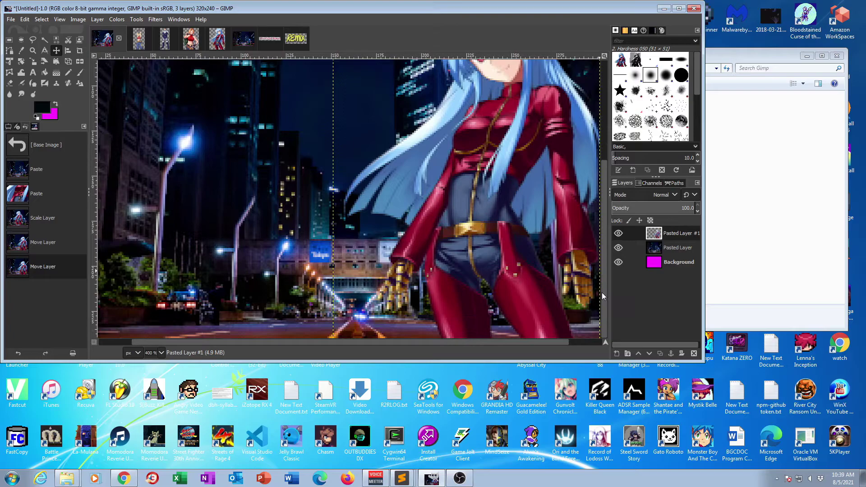
left_click_drag(602, 293, 613, 268)
Scale the blue-haired character layer down further and reposition it lower on the right side of the city scene
left_click(98, 19)
left_click(130, 185)
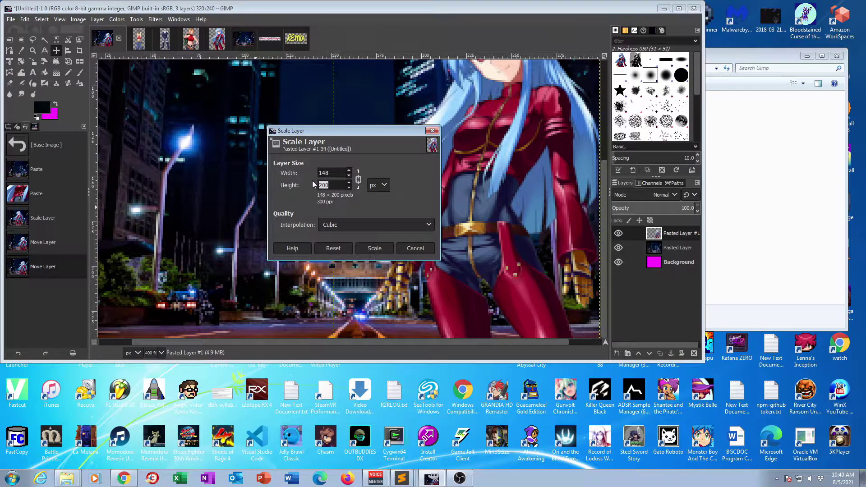
left_click(375, 248)
left_click_drag(492, 217, 510, 287)
scroll(491, 287, "right", 2)
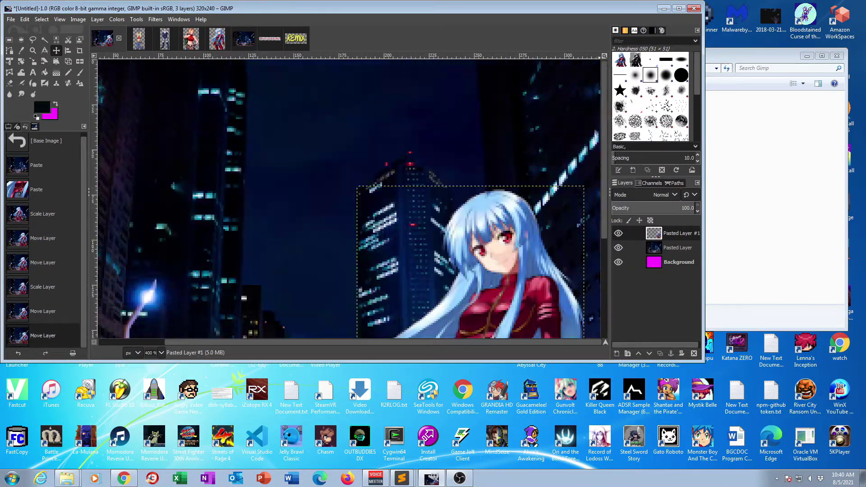
Select the whole blue-mary picture and copy it
left_click(139, 39)
left_click(24, 19)
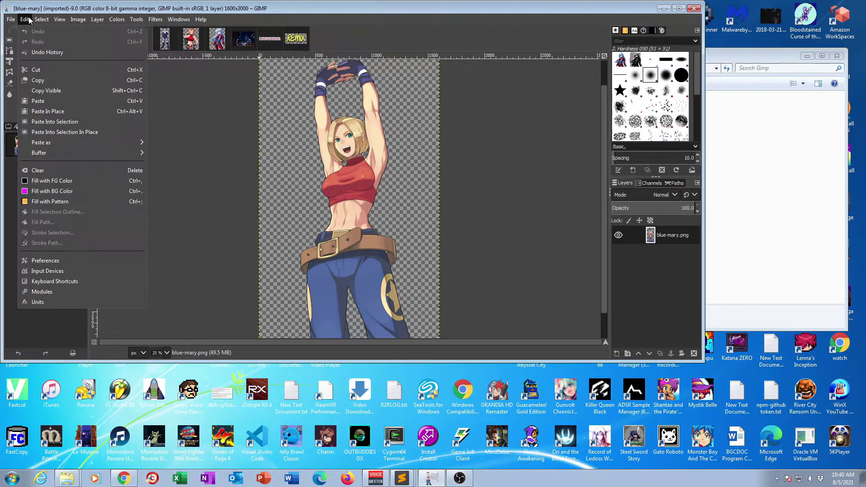
left_click(47, 53)
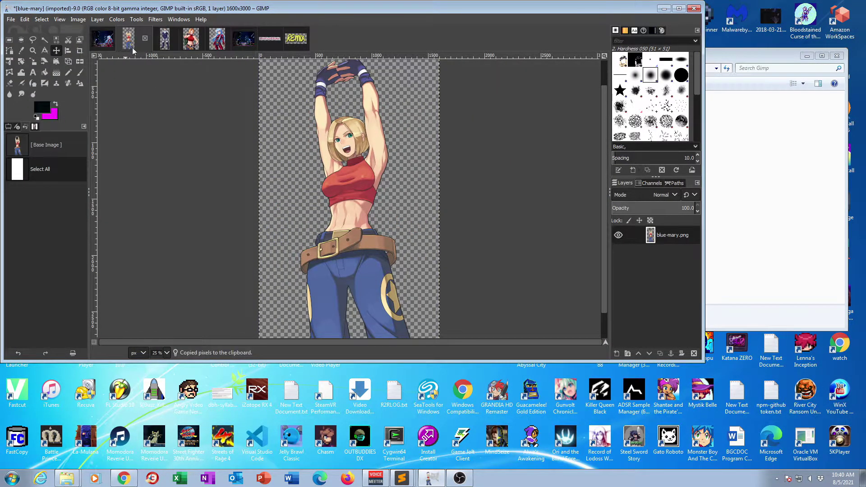
Paste the copied blue-mary character into the 320 × 240 title picture as a new layer
left_click(104, 38)
key("1")
left_click(25, 19)
mouse_move(113, 142)
left_click(174, 141)
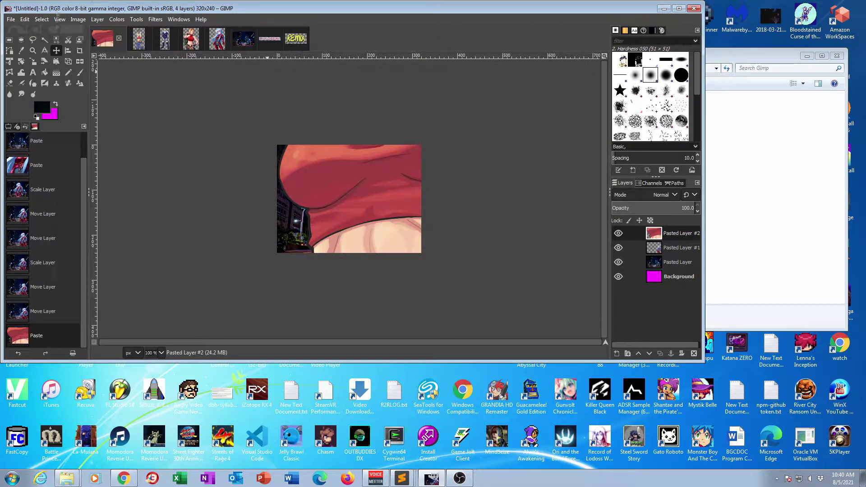
Try scaling the pasted blonde character layer down with a value of 175 px and moving it toward the city scene's left side
left_click(100, 21)
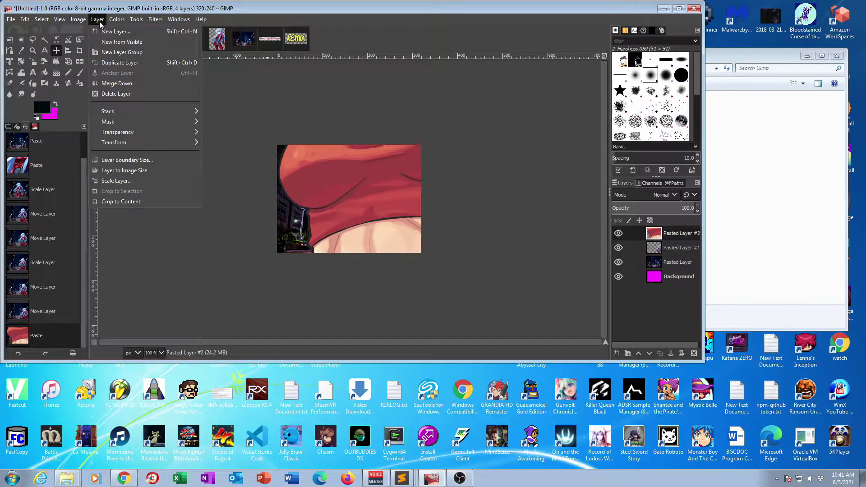
left_click(116, 181)
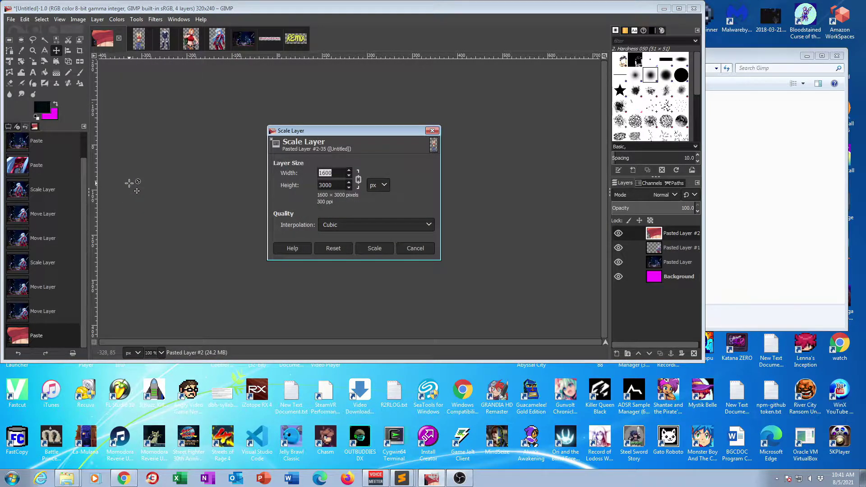
key("Tab")
type("175")
left_click(375, 248)
left_click_drag(400, 226, 318, 226)
Try a smaller scale and new position for the blonde character layer, and revert the picture to its state right after pasting
left_click(97, 19)
left_click(117, 177)
left_click(374, 248)
left_click_drag(313, 227, 319, 216)
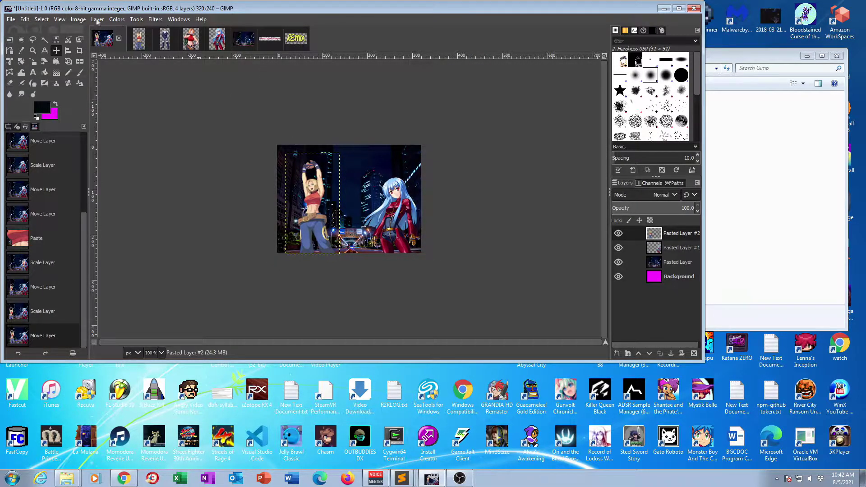
left_click(76, 248)
left_click(98, 19)
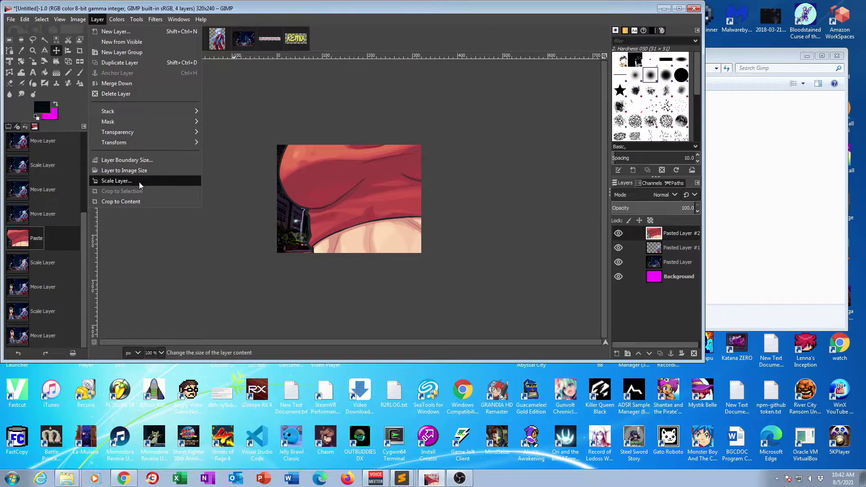
left_click(139, 182)
left_click(416, 249)
left_click(97, 19)
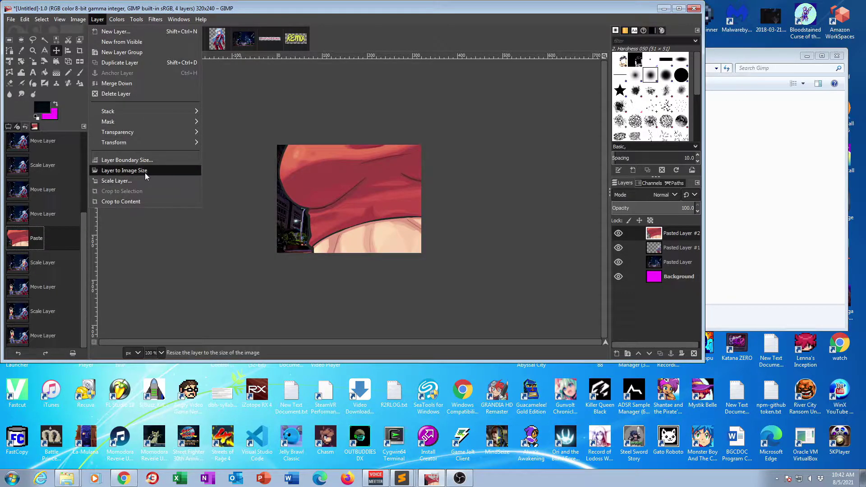
left_click(145, 171)
key("ctrl+z")
Scale the blonde character layer to 160 px wide and move it to the left side of the city scene
left_click(79, 19)
left_click(121, 181)
triple_click(336, 172)
type("160")
left_click(374, 248)
left_click_drag(391, 231, 316, 231)
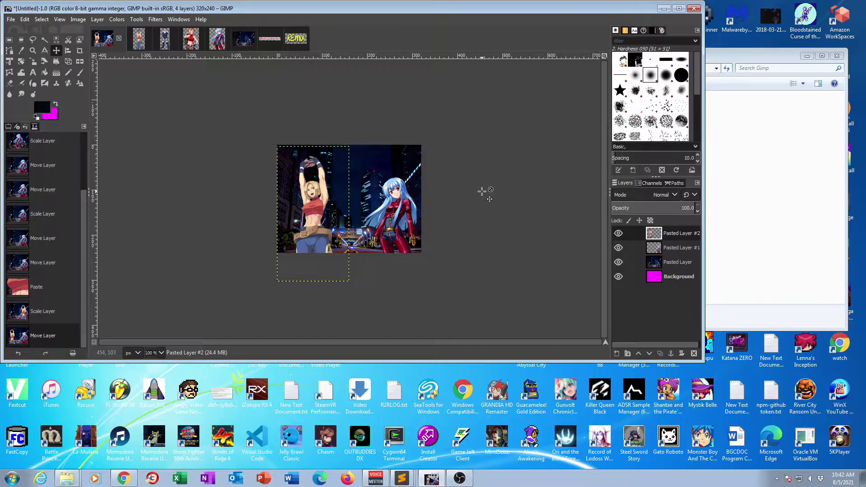
Copy the whole maxima-kof-for-girls picture and paste it into the title picture as a new layer
left_click(165, 38)
left_click(41, 19)
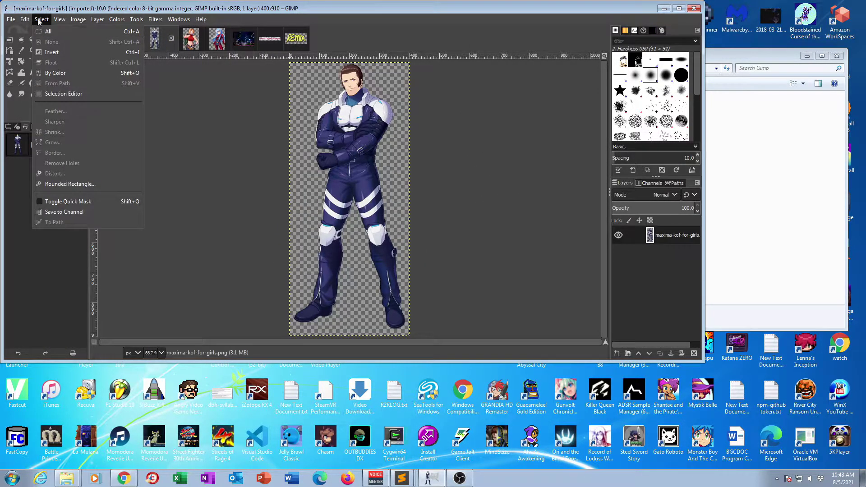
left_click(50, 30)
key("ctrl+c")
left_click(103, 38)
left_click(25, 19)
left_click(40, 100)
Scale the Maxima layer to 200 px wide and move it between the two female characters
left_click(25, 19)
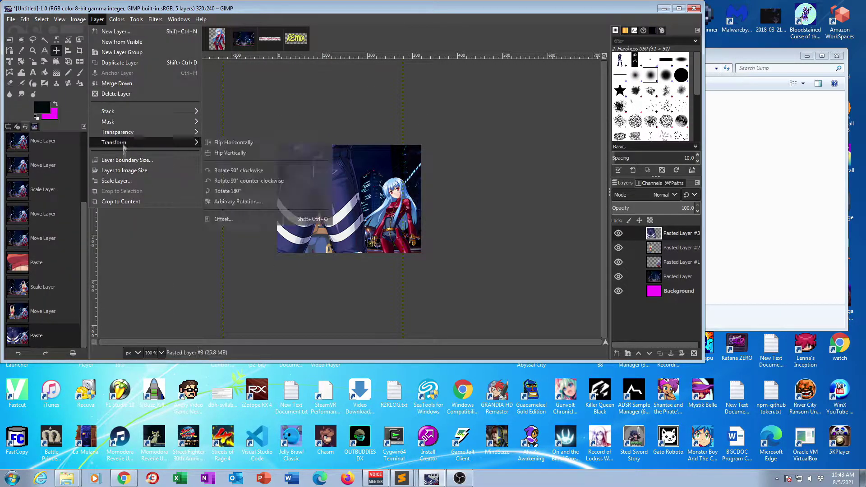
left_click(113, 181)
type("200")
left_click(374, 249)
left_click_drag(316, 202, 355, 246)
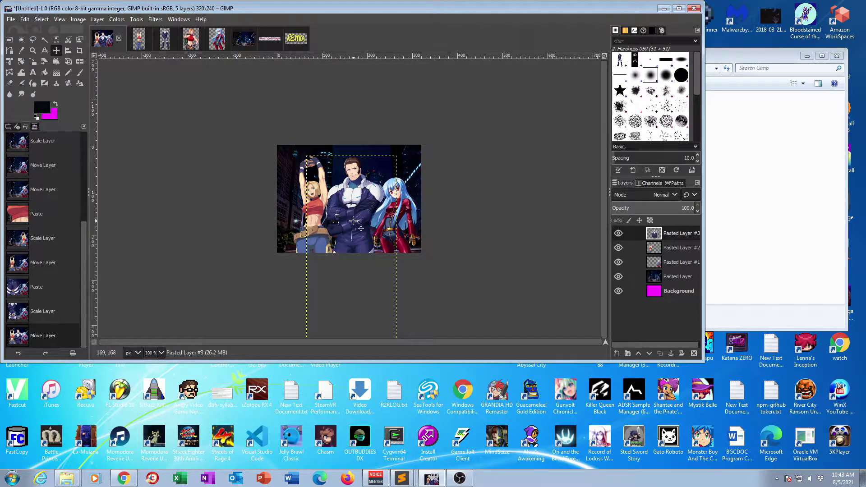
Raise the blue-haired character layer to the top of the stack and scale the Maxima layer to 190 px wide
left_click_drag(677, 262, 652, 231)
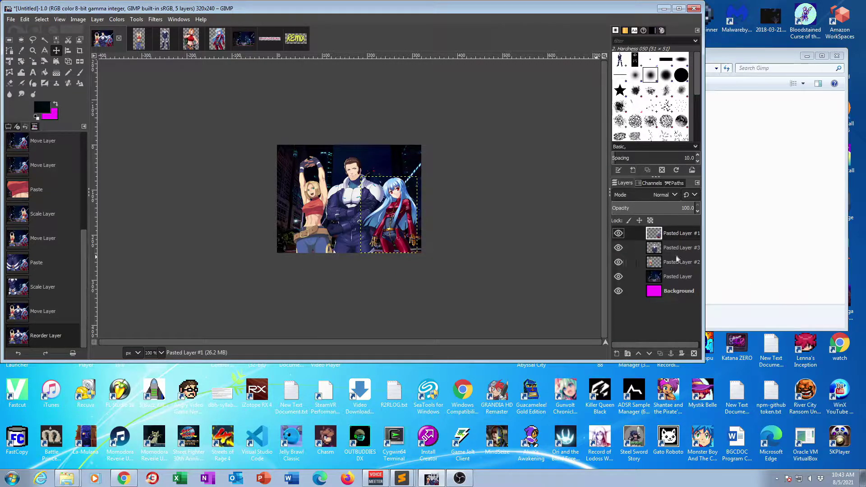
left_click(676, 248)
left_click(97, 19)
left_click(115, 180)
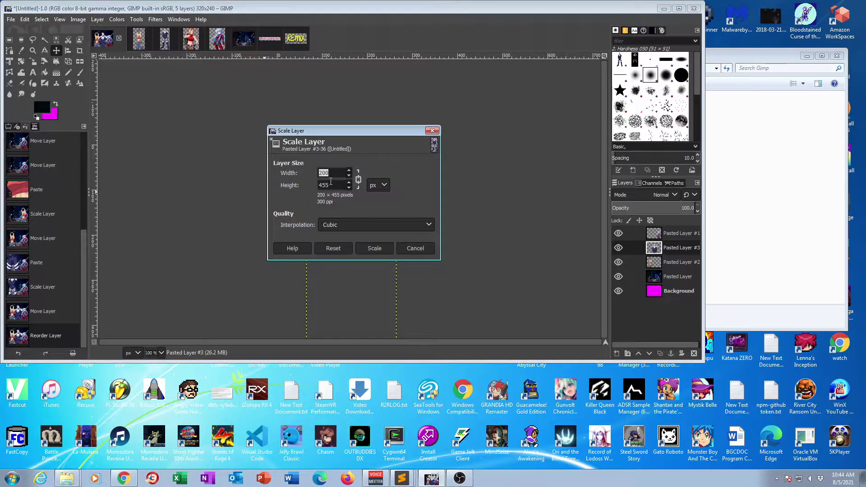
type("190")
key("Return")
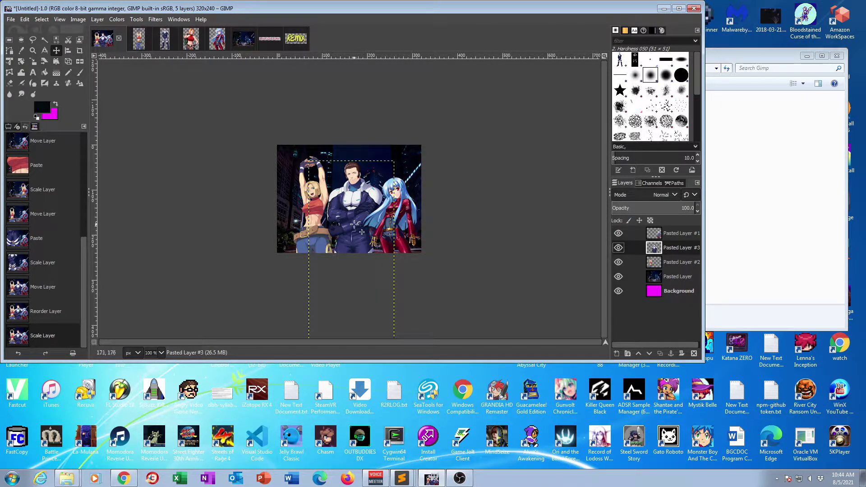
Create a layer group above the city background layer and put the three character layers into it
left_click(678, 264)
left_click(674, 291)
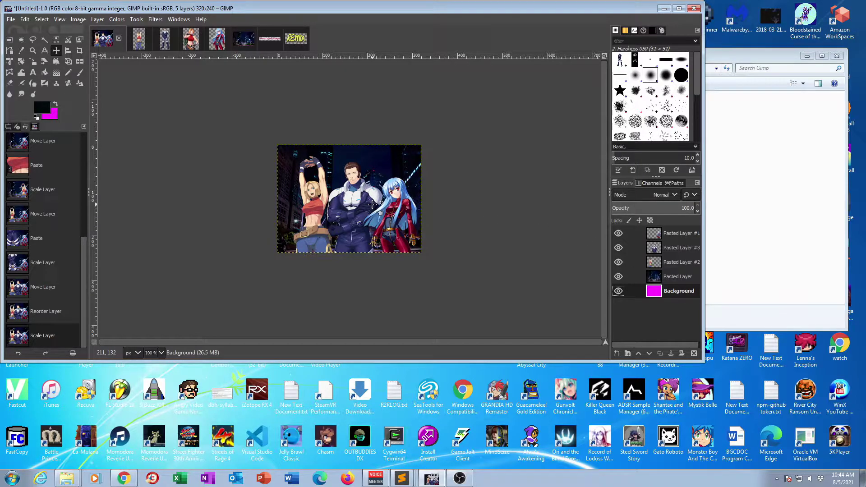
left_click(683, 280)
left_click(628, 354)
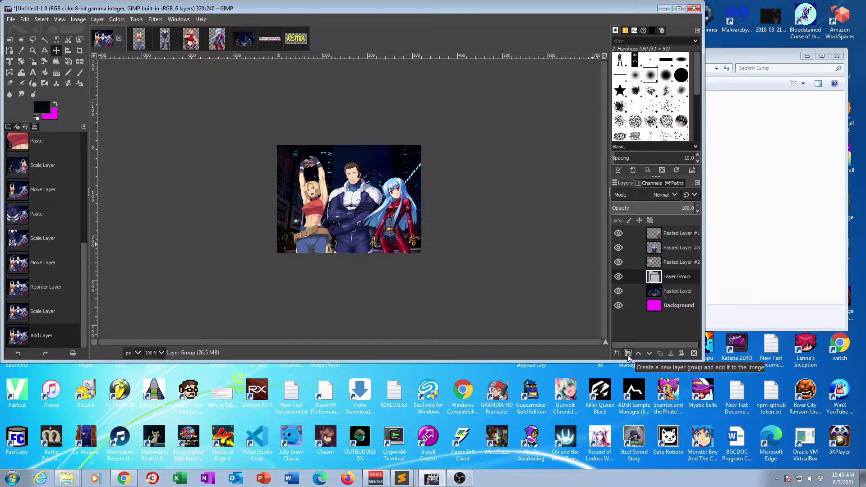
left_click_drag(667, 231, 674, 276)
left_click_drag(670, 247, 677, 262)
Try moving the character layer group, also with its link enabled, and revert to the state before linking
left_click(677, 234)
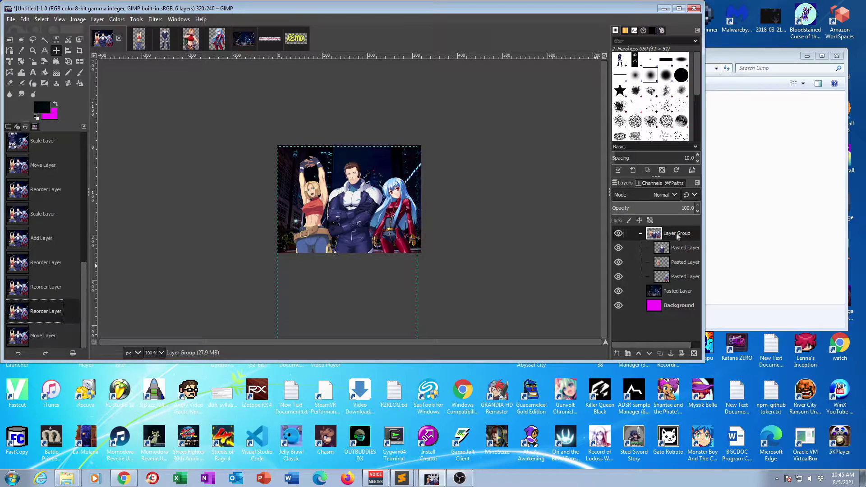
left_click_drag(407, 154, 407, 155)
left_click(59, 311)
left_click(630, 234)
left_click(641, 234)
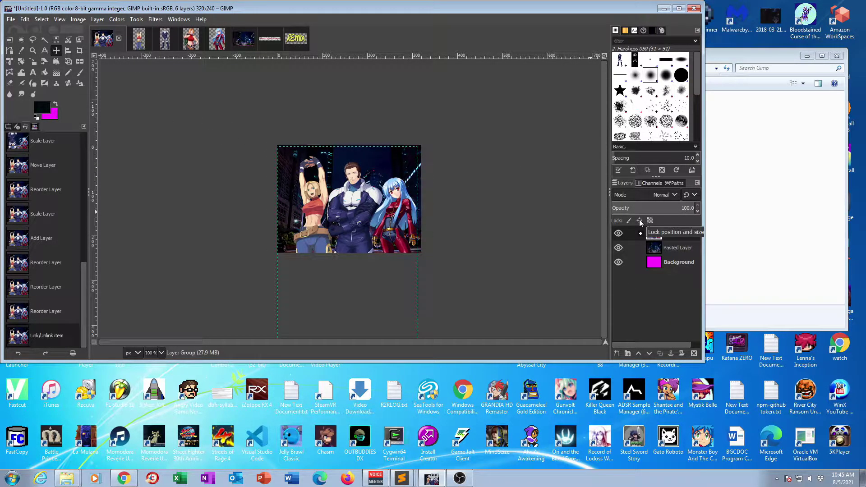
left_click_drag(337, 207, 313, 230)
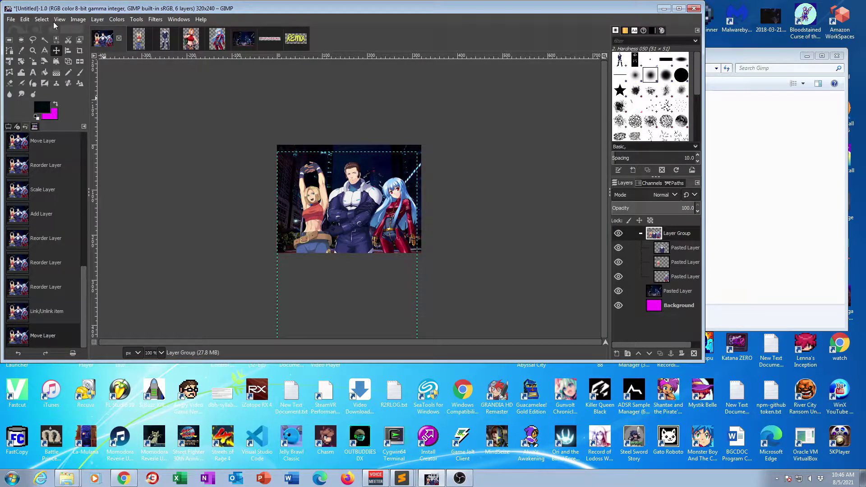
left_click(50, 287)
Check the pixel sizes of the blonde and blue-haired character layers without scaling them
left_click(686, 248)
left_click(681, 262)
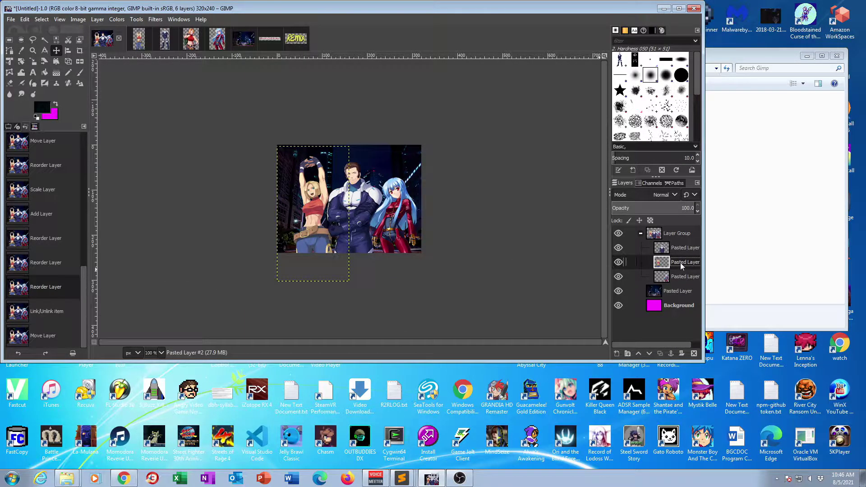
left_click(98, 19)
left_click(119, 176)
left_click(419, 246)
left_click(419, 218)
left_click(98, 18)
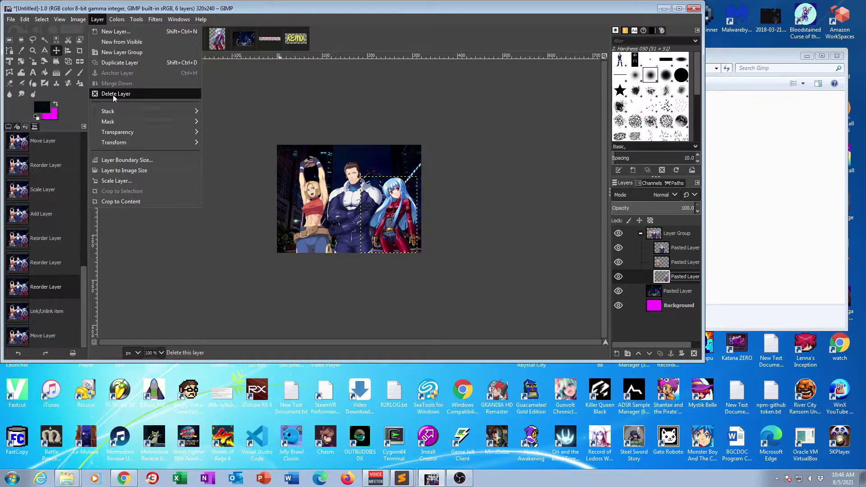
left_click(117, 181)
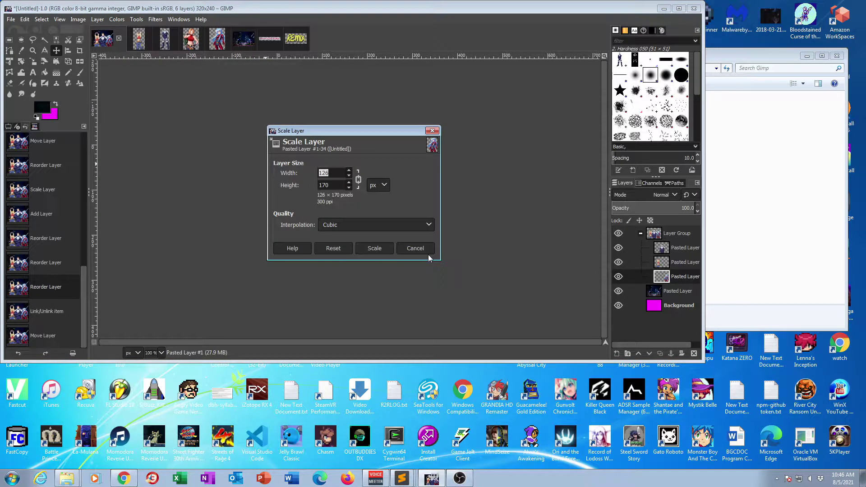
left_click(419, 248)
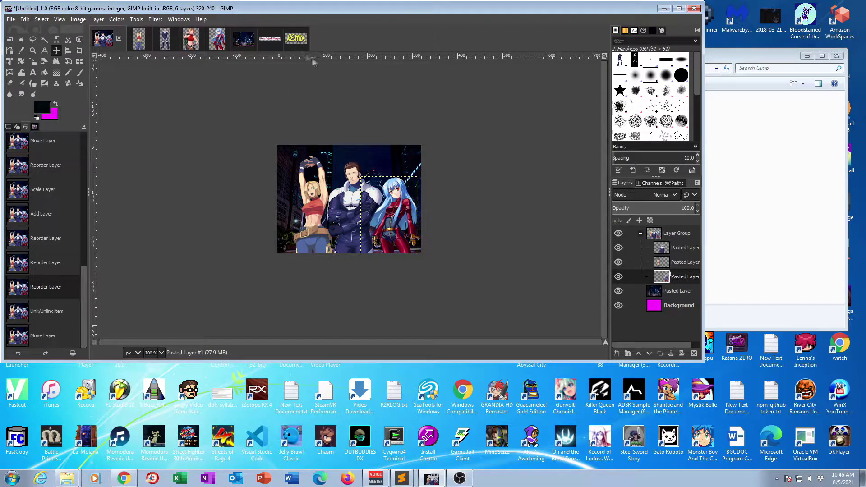
Copy the Beats of Rage logo and paste it into the title picture as a new layer above the character group
left_click(266, 40)
left_click(25, 19)
left_click(67, 91)
left_click(113, 44)
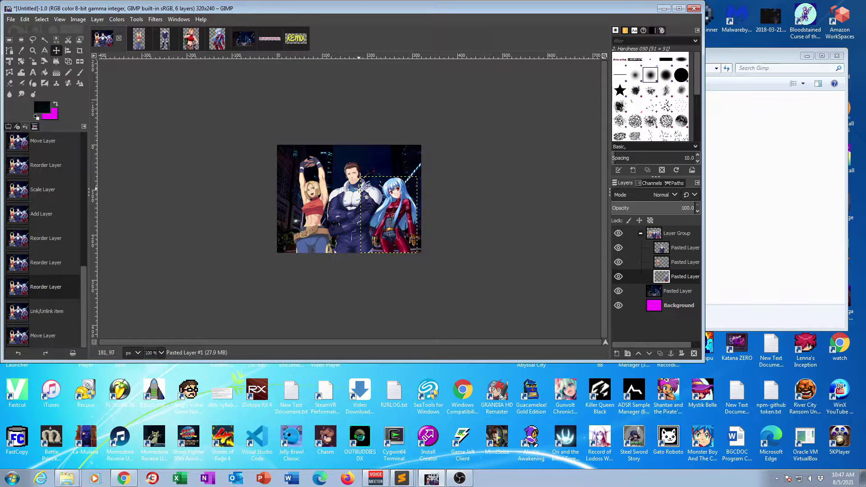
left_click(676, 233)
left_click(641, 234)
left_click(25, 18)
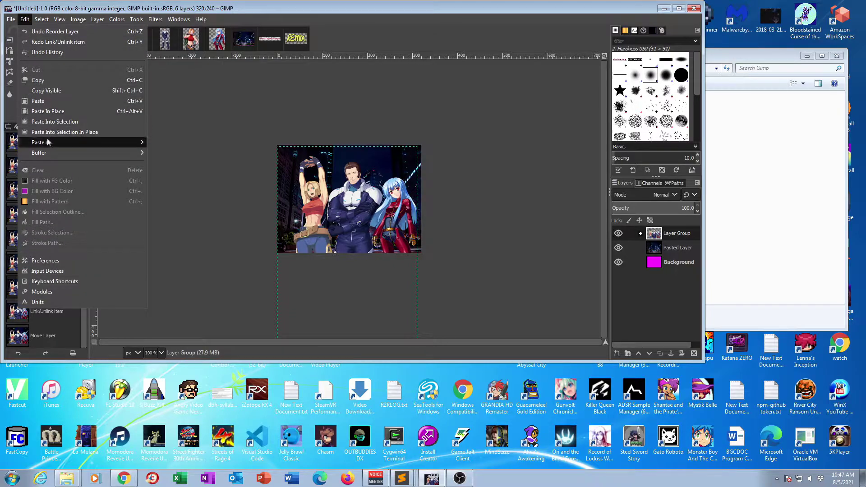
left_click(45, 132)
Scale the Beats of Rage logo layer to 300 px wide and centre it along the picture's upper edge
left_click_drag(338, 247, 355, 164)
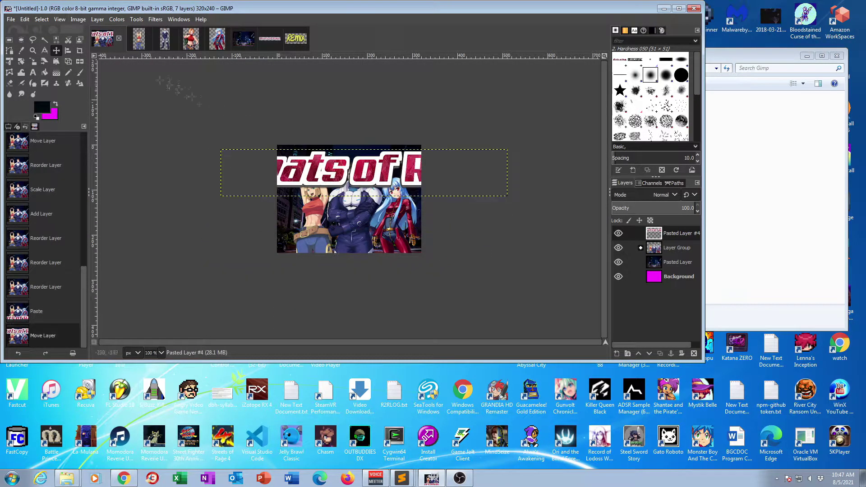
left_click(98, 19)
left_click(118, 172)
type("300")
left_click(374, 248)
mouse_move(371, 174)
left_mouse_down()
mouse_move(360, 166)
mouse_move(364, 175)
left_mouse_up()
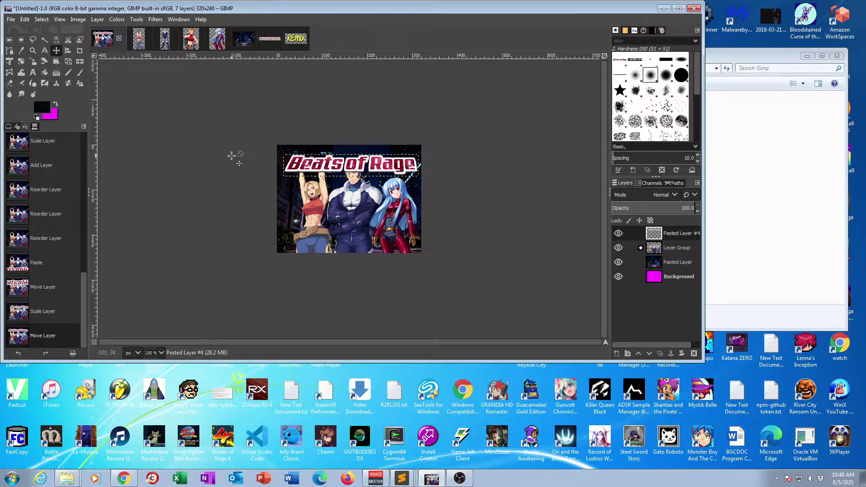
key("Page_Down")
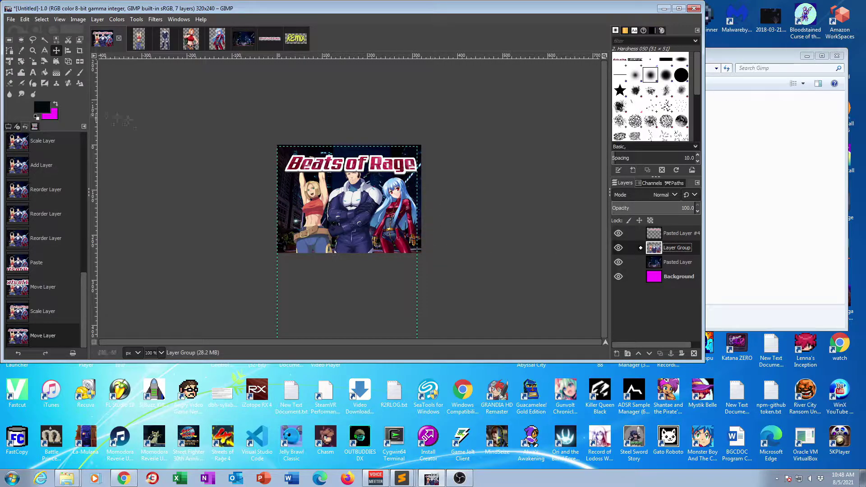
left_click(25, 19)
mouse_move(42, 21)
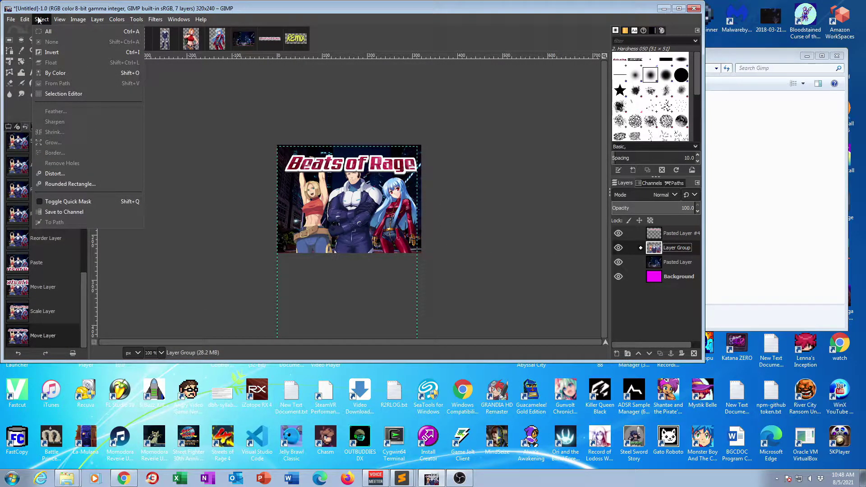
left_click(40, 21)
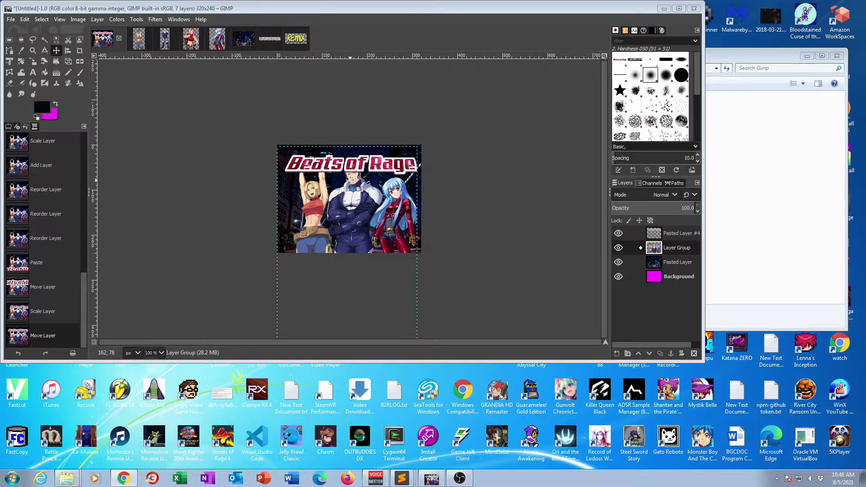
scroll(125, 31, "down", 1)
scroll(125, 32, "up", 1)
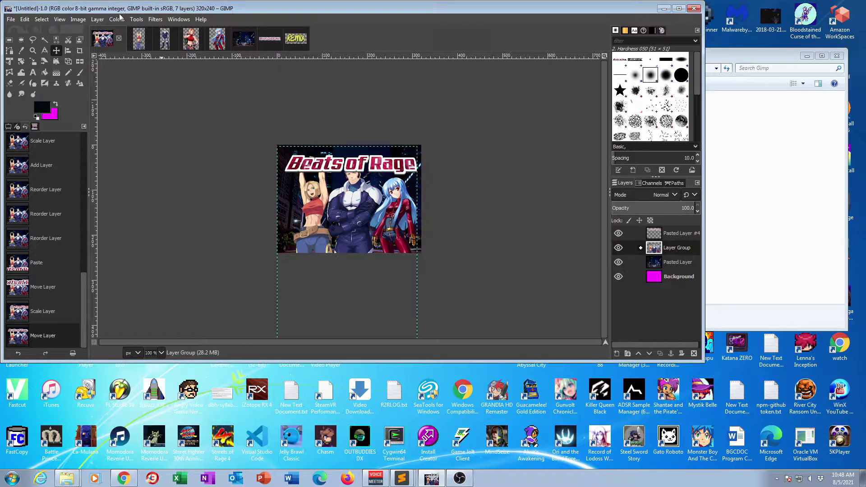
Scale the blonde character layer inside the group to 130 px wide and shift it slightly down below the logo
left_click(641, 248)
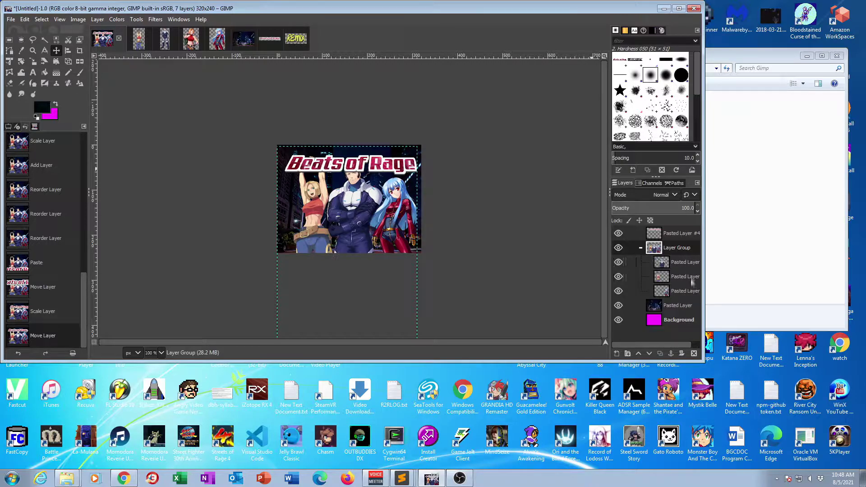
left_click(684, 277)
left_click(98, 19)
left_click(117, 180)
double_click(323, 173)
type("130")
key("Return")
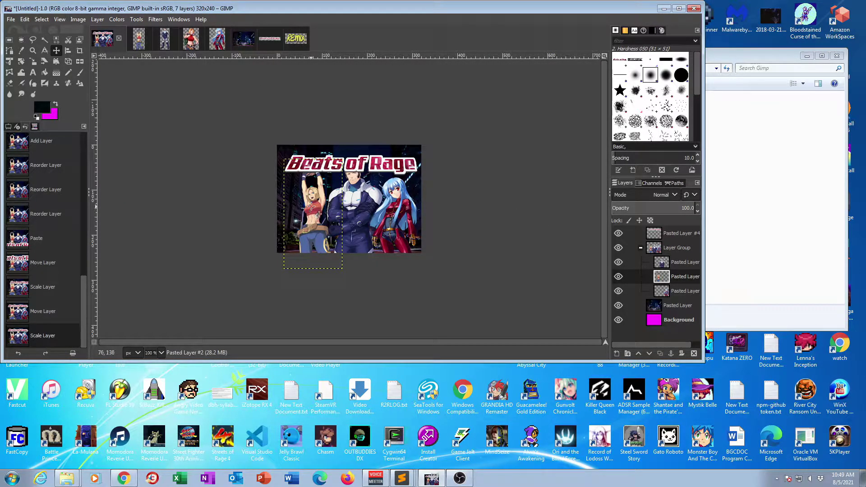
left_click_drag(319, 214, 320, 217)
Scale the blue-haired character layer to 96 × 130 px
left_click(686, 294)
left_click(117, 20)
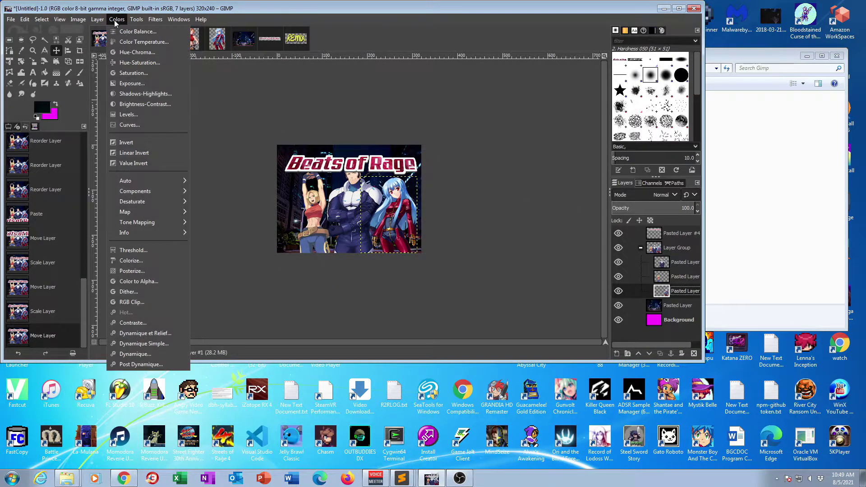
left_click(119, 180)
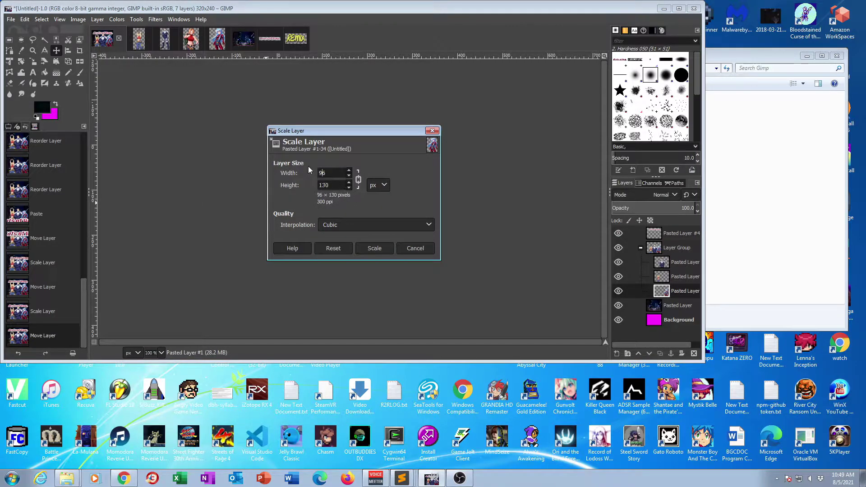
left_click(375, 247)
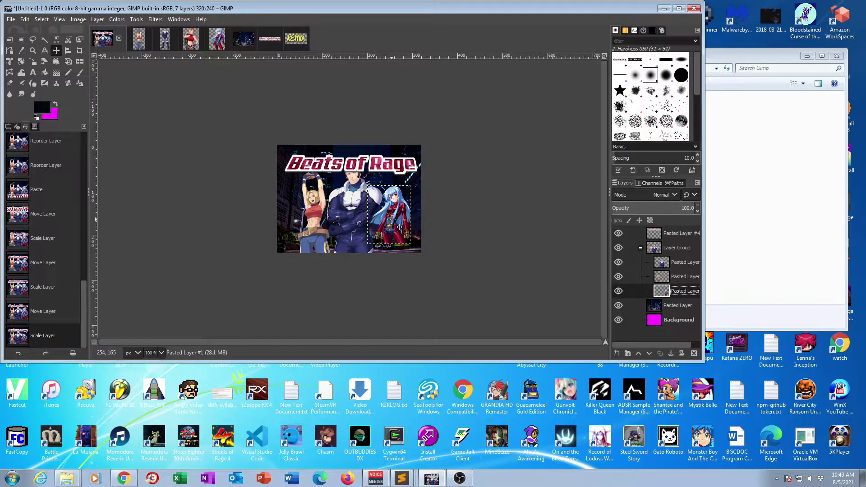
Undo the last scaling of the blue-haired character, try it at 100 px wide, and shift it and the blonde character slightly down
left_click(48, 294)
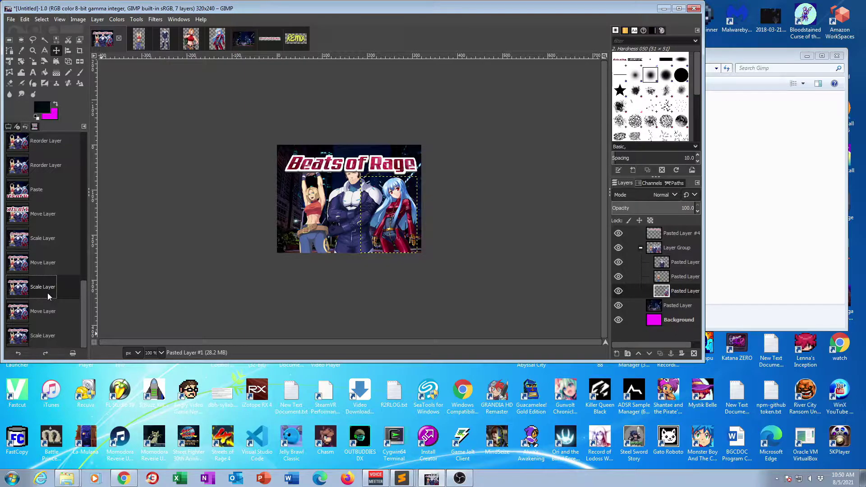
left_click(97, 19)
left_click(117, 210)
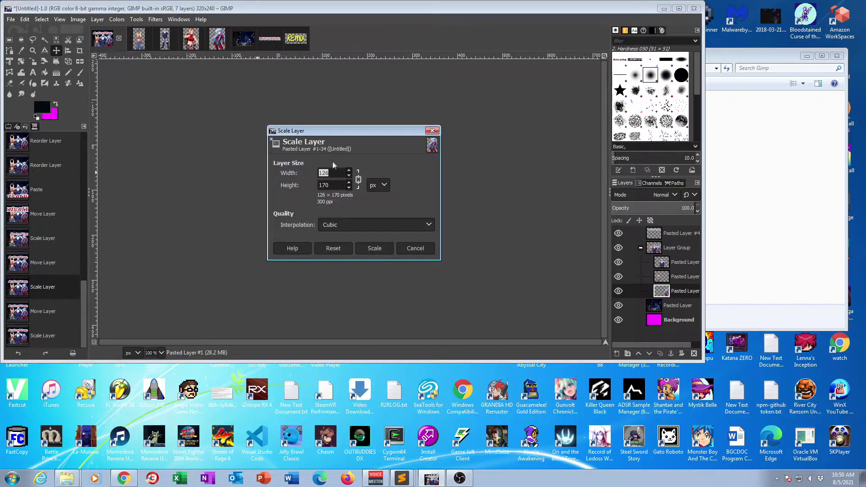
type("100")
key("Return")
left_click_drag(401, 231, 397, 238)
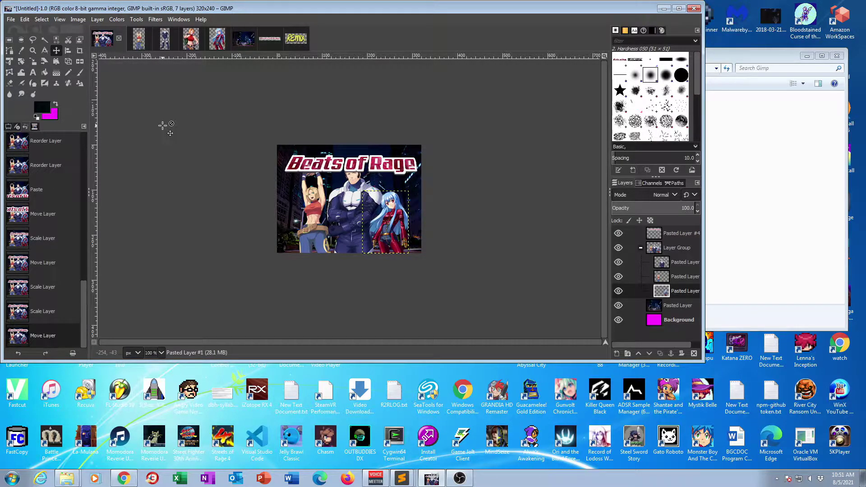
left_click_drag(321, 232, 321, 236)
left_click(385, 229)
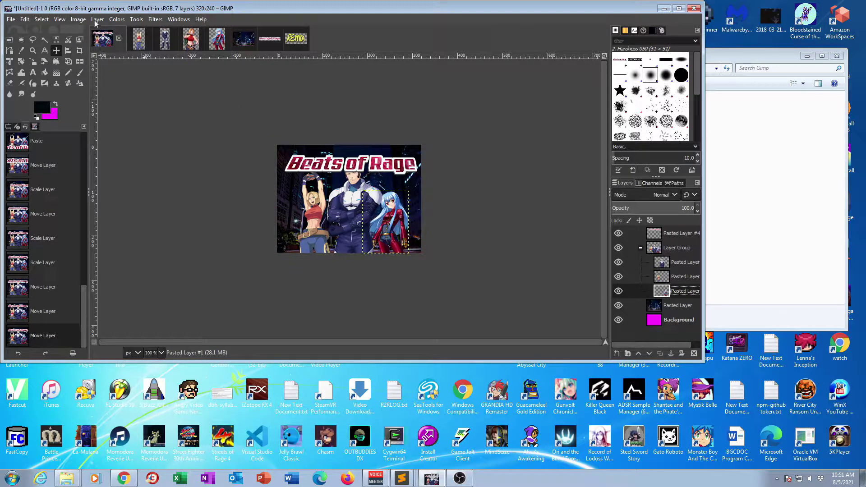
Return to the earlier layer arrangement and try the blue-haired character layer at 110 px wide, shifted slightly down
left_click(44, 239)
left_click(98, 19)
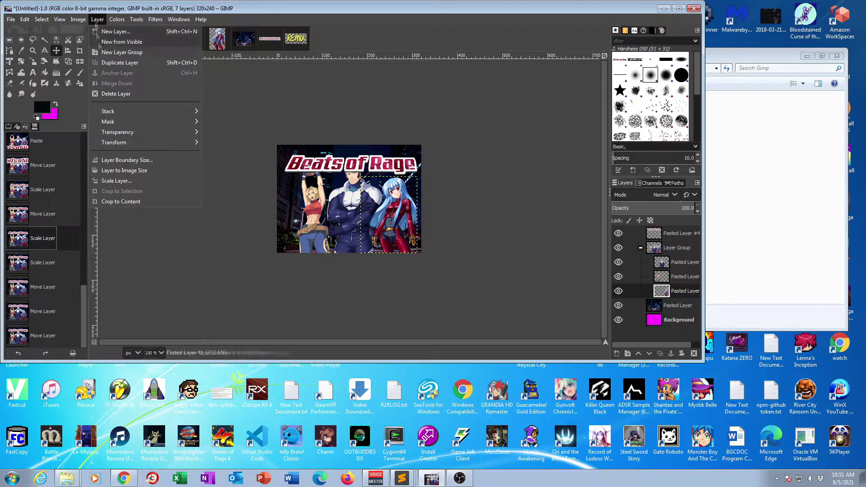
left_click(113, 172)
left_click_drag(322, 173, 331, 175)
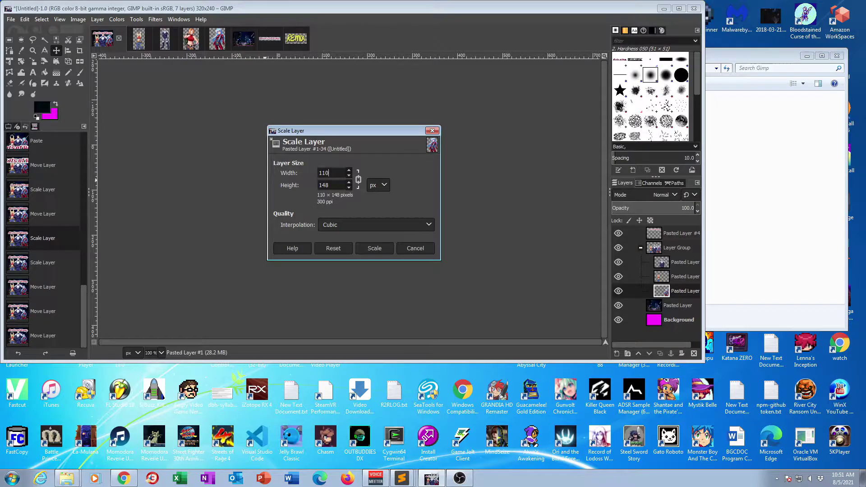
type("10")
left_click(375, 248)
left_click_drag(392, 216, 392, 221)
key("ctrl+z")
key("ctrl+z")
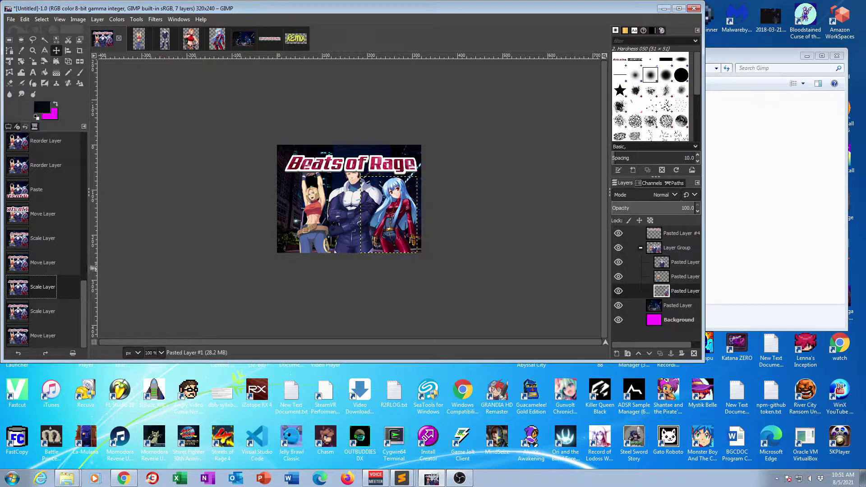
Scale the blue-haired character layer to 120 px wide and adjust its position along the picture's lower edge
left_click(97, 19)
left_click(122, 202)
type("120")
left_click(386, 251)
left_click_drag(389, 229, 388, 230)
Scale the layer of the man in the middle of the character group to 160 px wide
left_click(165, 38)
left_click(103, 38)
left_click(680, 268)
left_click(60, 19)
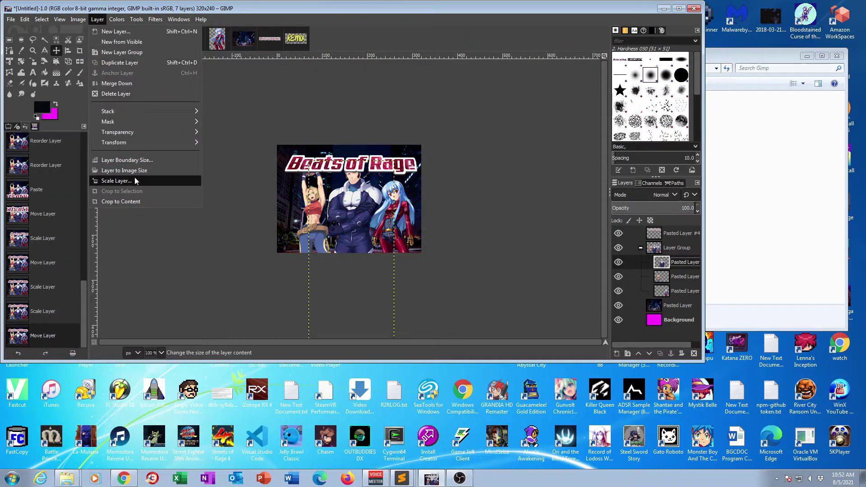
left_click(134, 176)
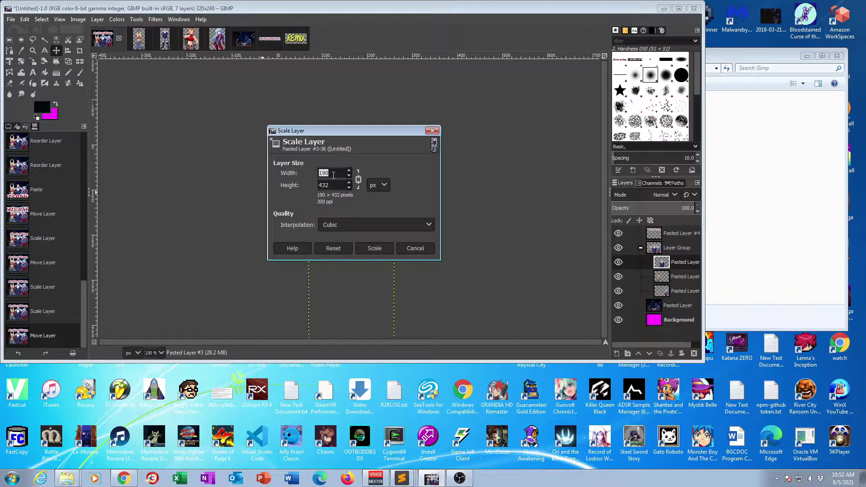
left_click(328, 173)
key("BackSpace")
key("BackSpace")
type("60")
left_click(375, 248)
Reposition the characters and reorder their layers so the blue-haired character stands in front of the man in the middle
left_click_drag(356, 234, 400, 231)
key("shift+Page_Down")
left_click(161, 353)
left_click(153, 374)
left_click_drag(539, 265, 539, 267)
left_click_drag(605, 220, 605, 131)
left_click(162, 353)
left_click(153, 393)
Copy the yellow REMIX logo and paste it into the title picture as a new layer above the Beats of Rage logo
left_click(294, 38)
left_click(25, 19)
left_click(38, 80)
left_click(103, 38)
left_click(25, 19)
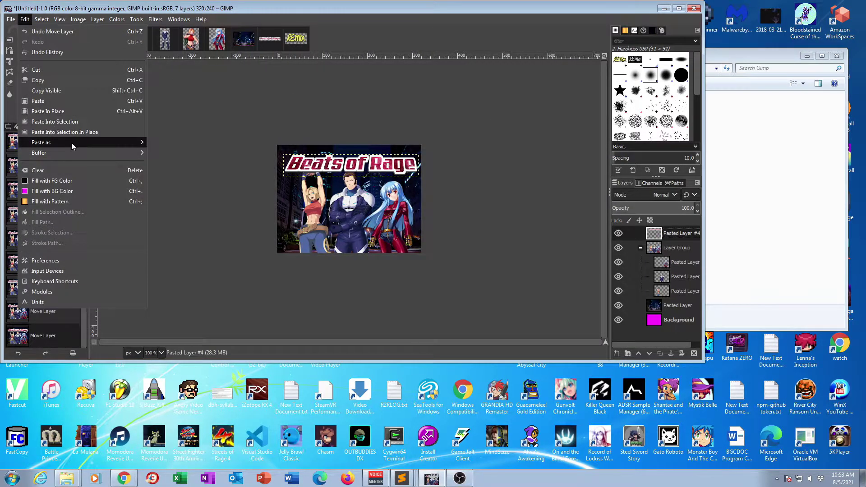
mouse_move(71, 143)
left_click(184, 145)
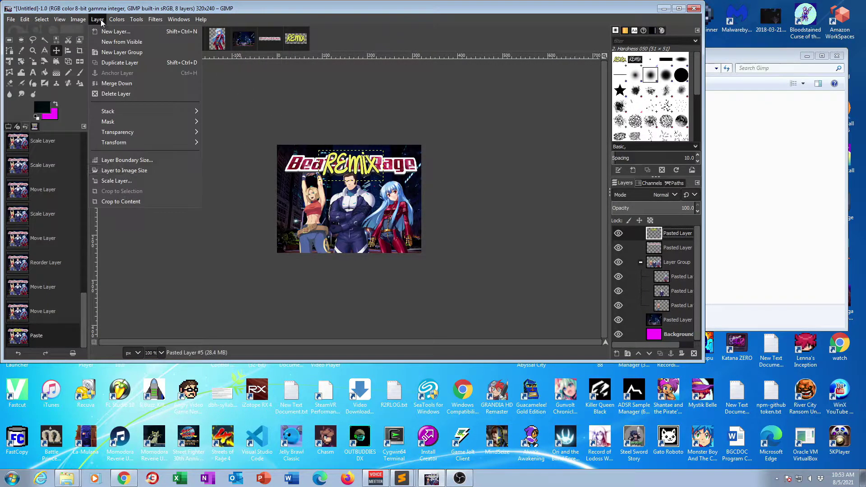
Scale the REMIX logo layer to 80 px wide and place it just below the word Rage, overlapping its lower edge
left_click(97, 19)
left_click(118, 180)
type("80")
left_click(374, 248)
left_click_drag(357, 175, 382, 184)
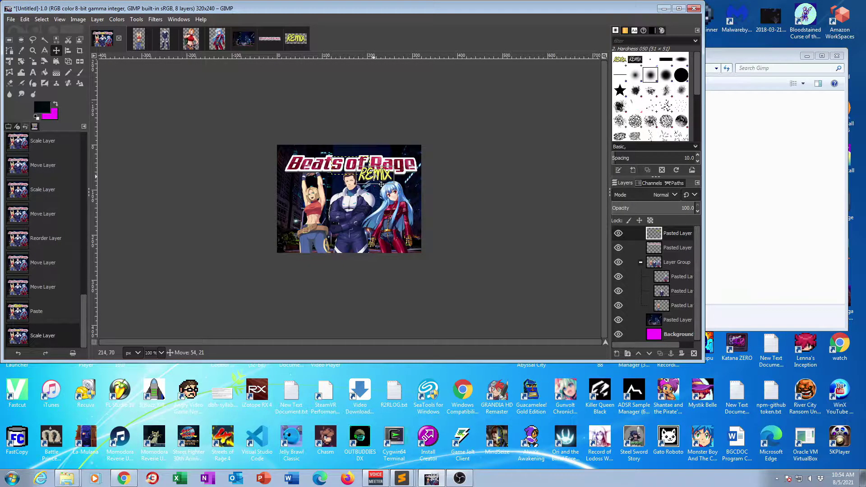
Inspect the composed title picture up close to check how the logos and characters fit together
left_click(161, 353)
left_click(155, 380)
scroll(581, 202, "down", 2)
scroll(582, 203, "up", 1)
scroll(581, 202, "down", 3)
left_click(161, 353)
left_click(156, 399)
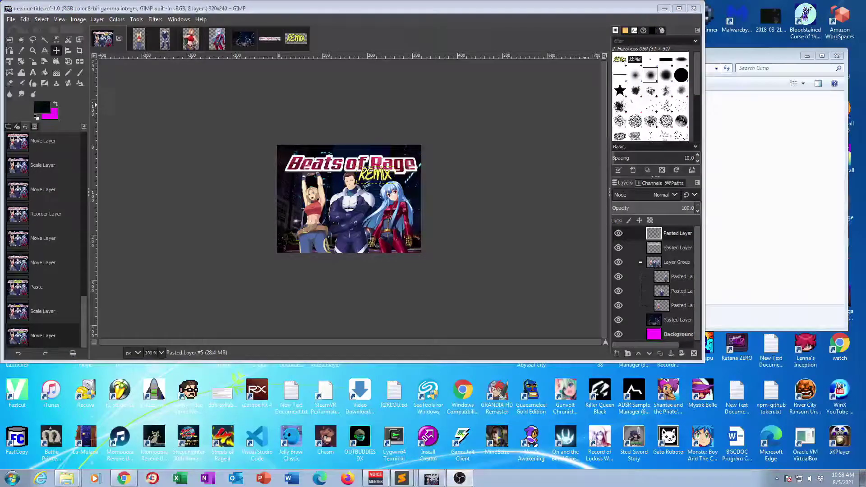
Open newbor-title.png from the Game Assets folder inside dbh-course and main-openbor
left_click(11, 20)
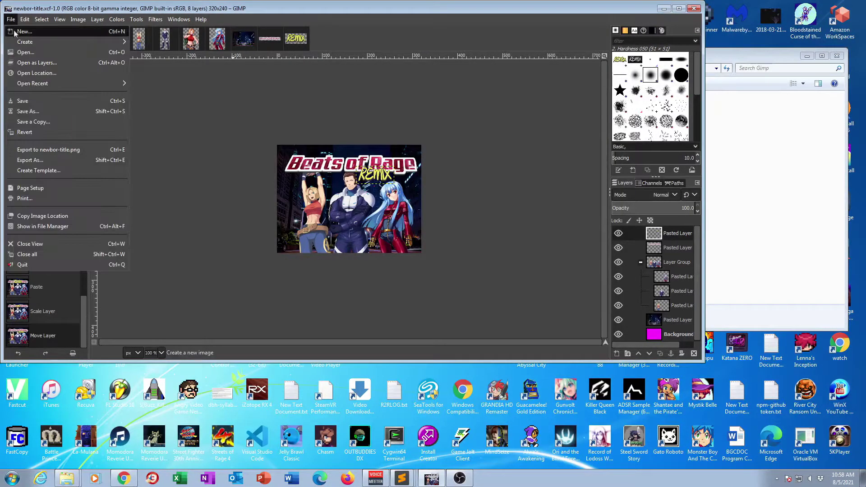
left_click(26, 52)
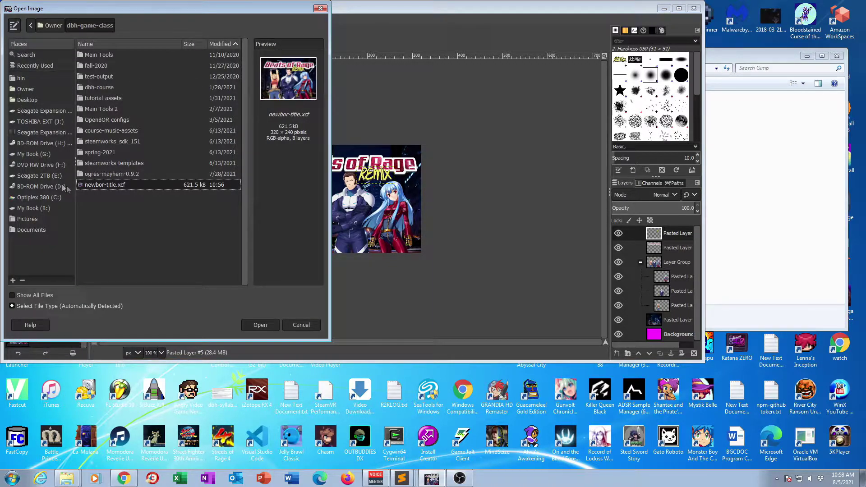
double_click(106, 87)
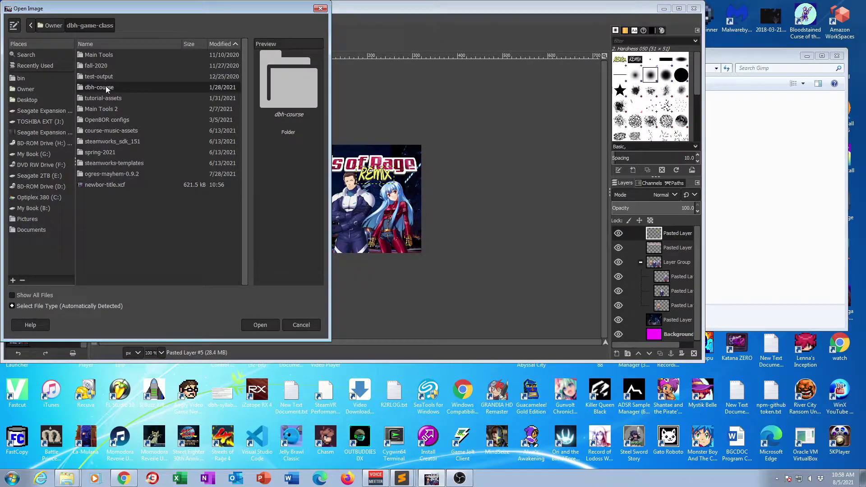
double_click(105, 55)
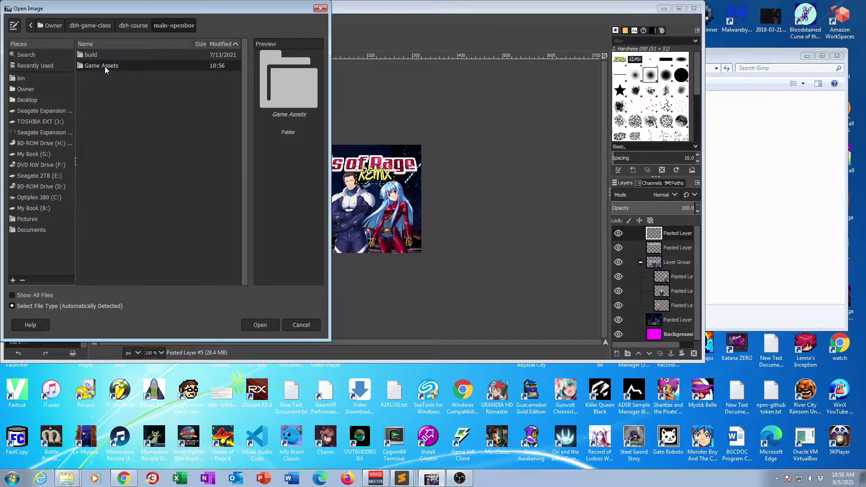
double_click(105, 66)
left_click(112, 88)
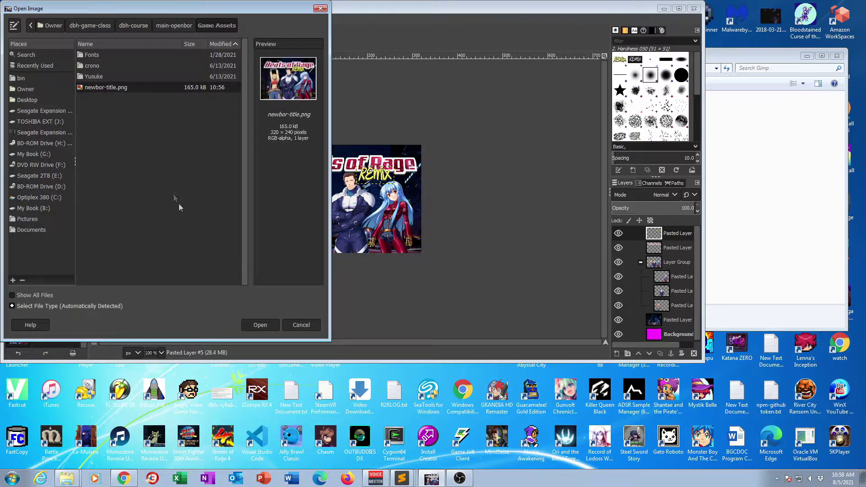
left_click(261, 326)
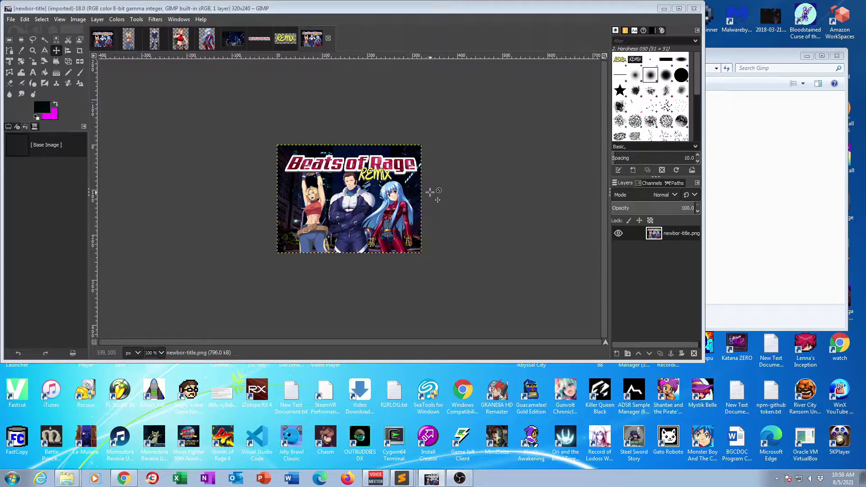
Convert the newbor-title image to indexed colours with an optimum palette of at most 255 colours and no dithering
left_click(82, 20)
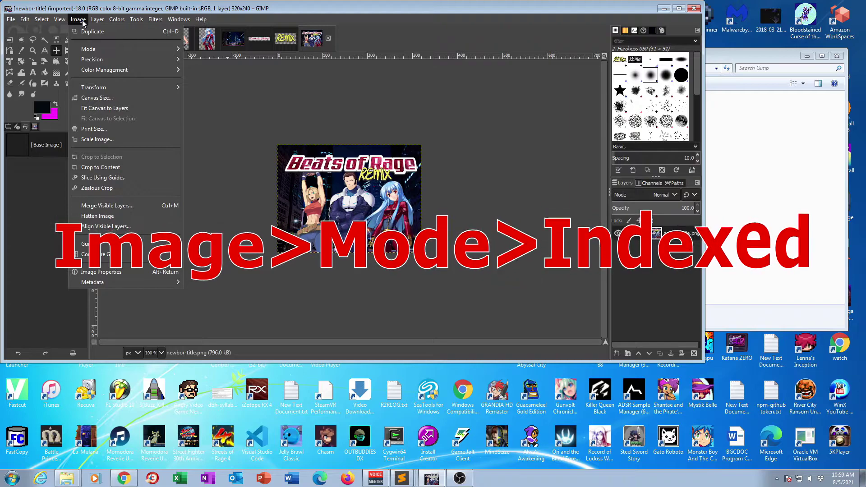
mouse_move(92, 50)
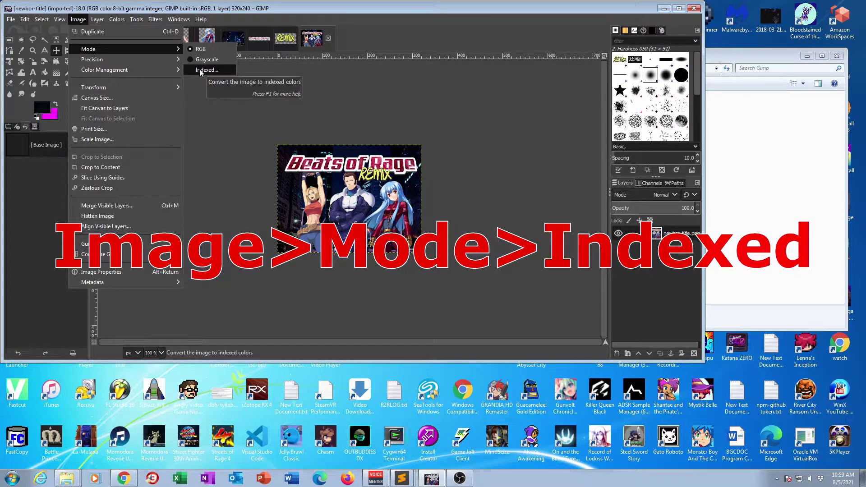
left_click(200, 70)
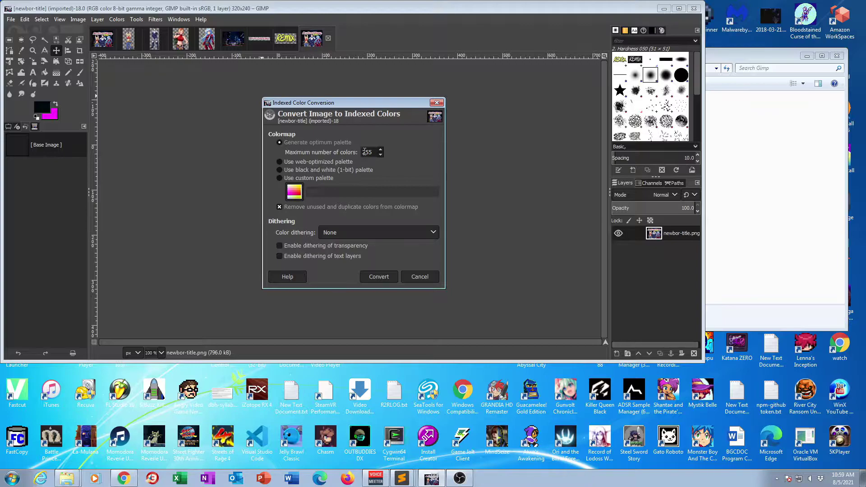
left_click(381, 278)
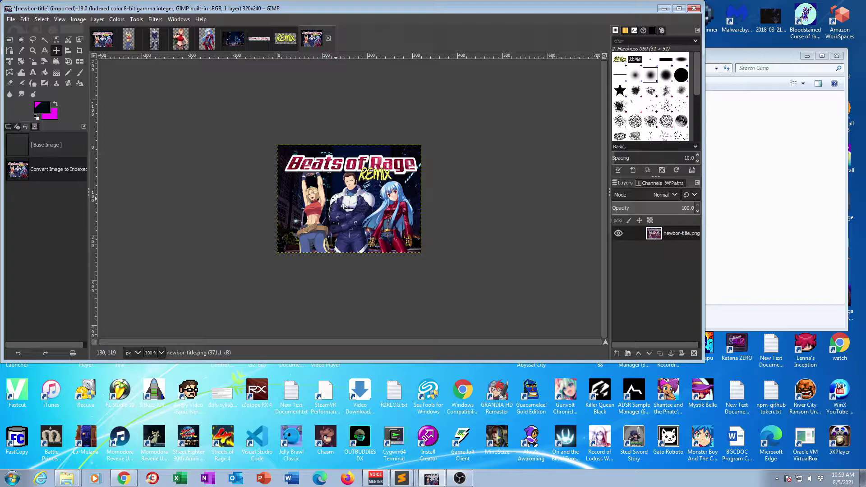
Examine the indexed image's colour order in Rearrange Colormap and leave it unchanged
left_click(116, 19)
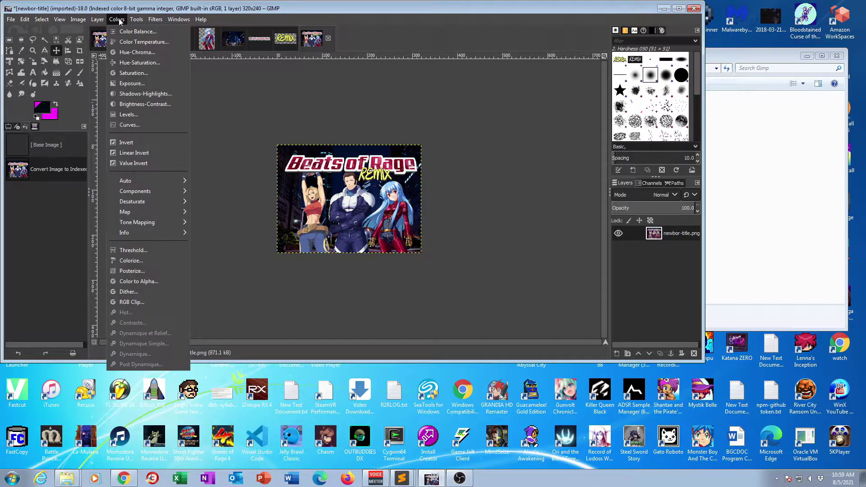
mouse_move(135, 212)
left_click(229, 212)
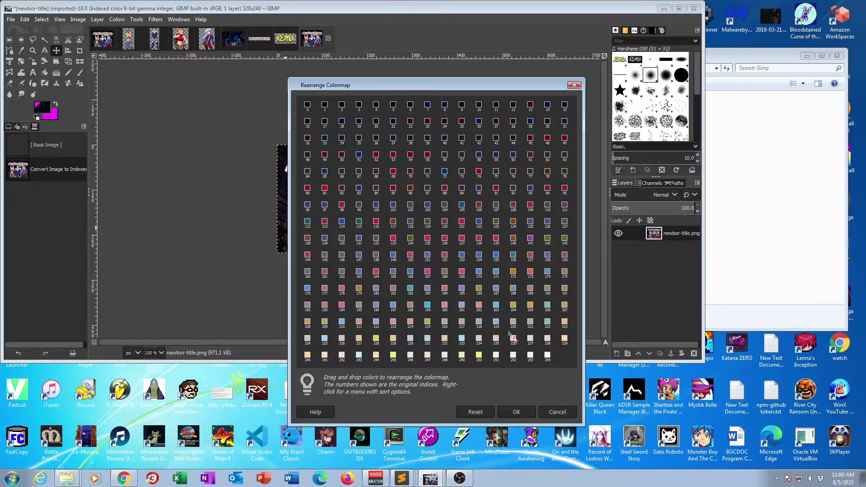
left_click(558, 412)
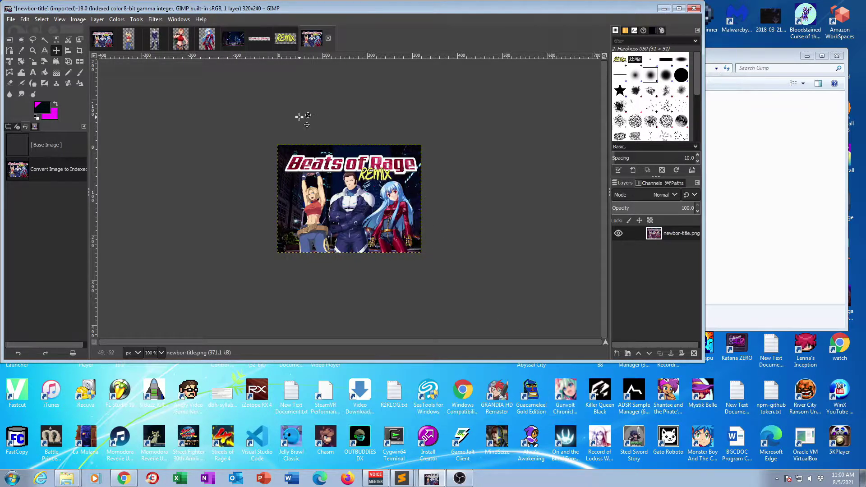
Import a new 16-column palette from the newbor-title image and open that palette for editing
left_click(662, 31)
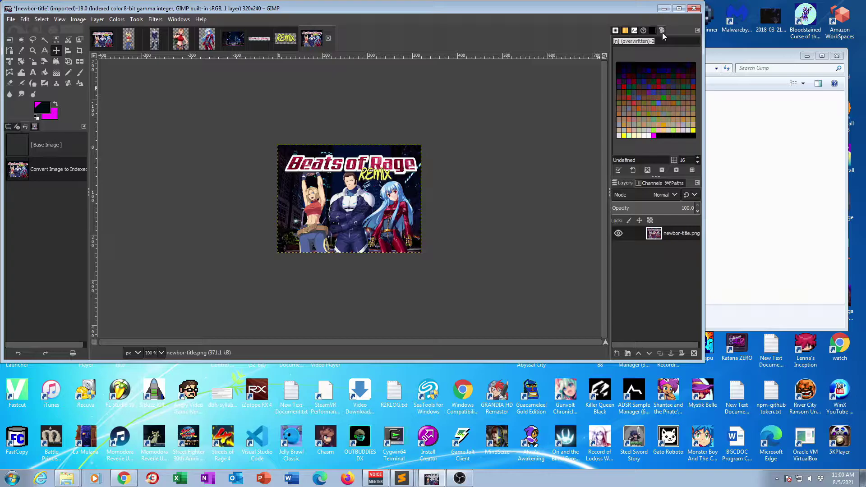
left_click(652, 31)
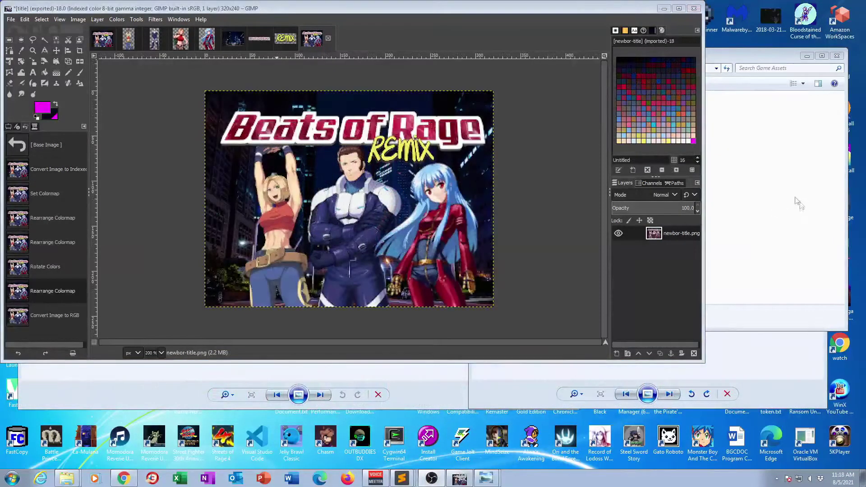
left_click(179, 19)
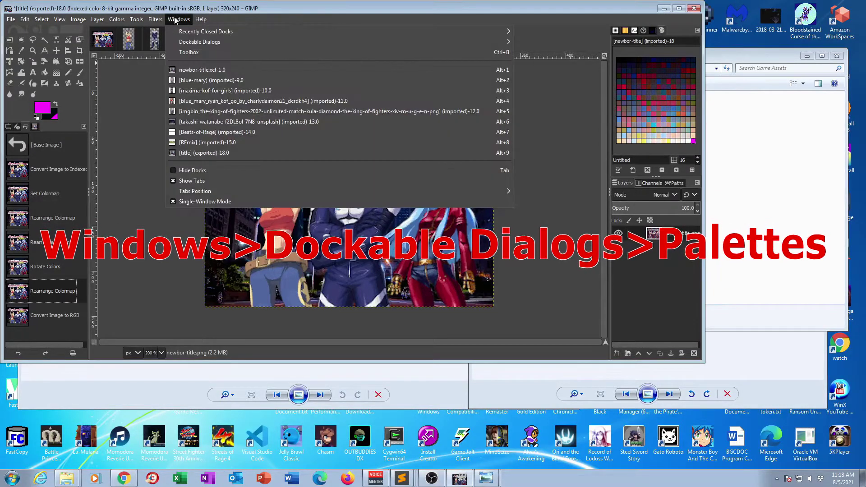
mouse_move(201, 42)
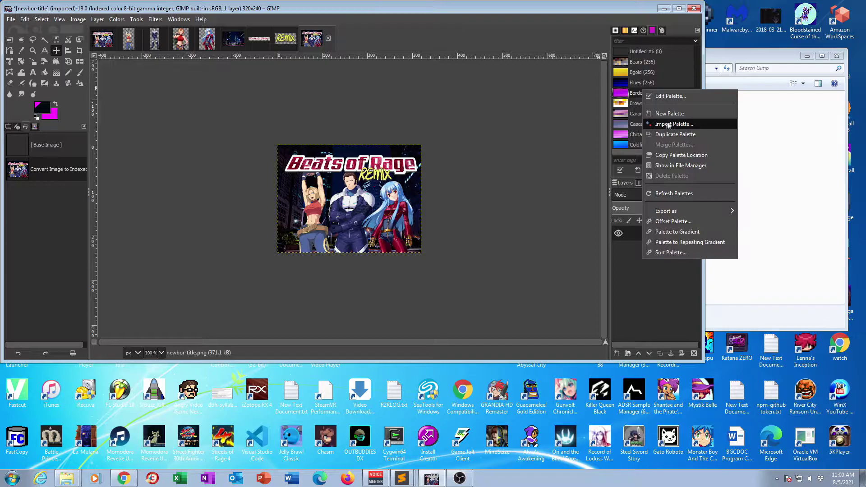
left_click(673, 124)
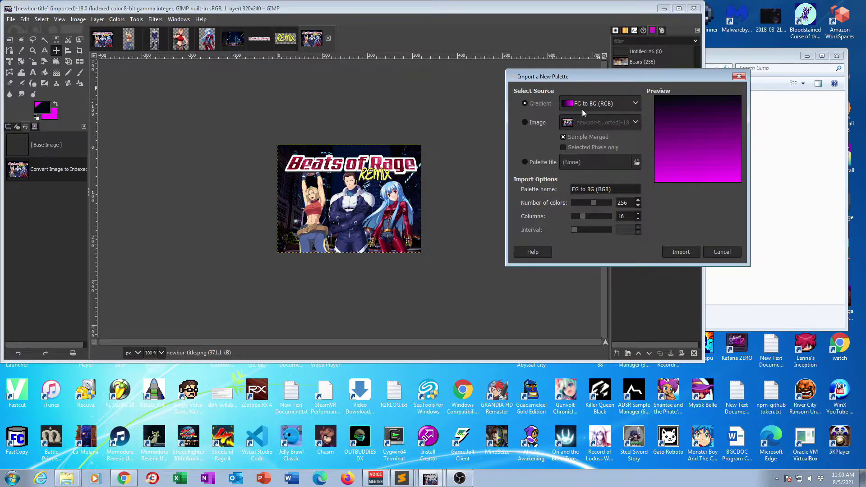
left_click(525, 123)
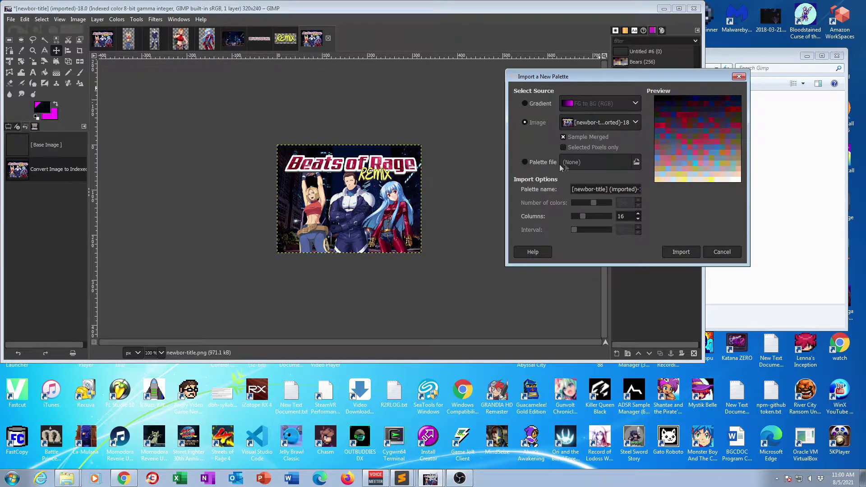
left_click(682, 251)
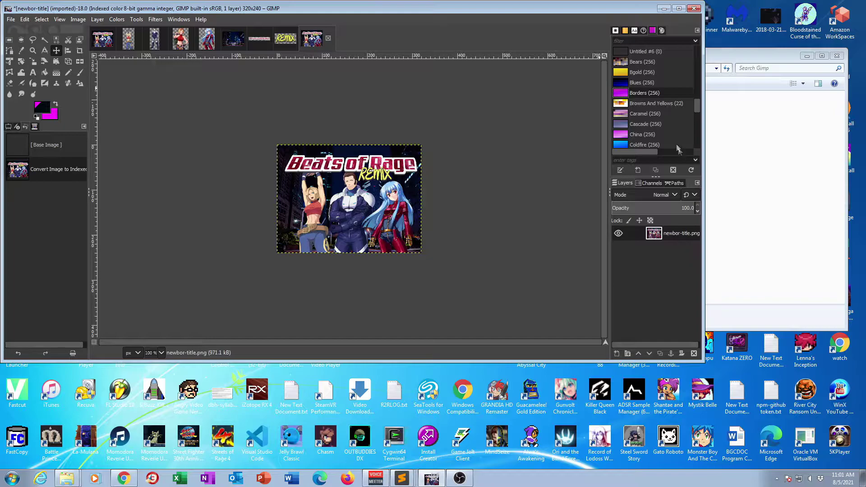
left_click_drag(698, 106, 697, 71)
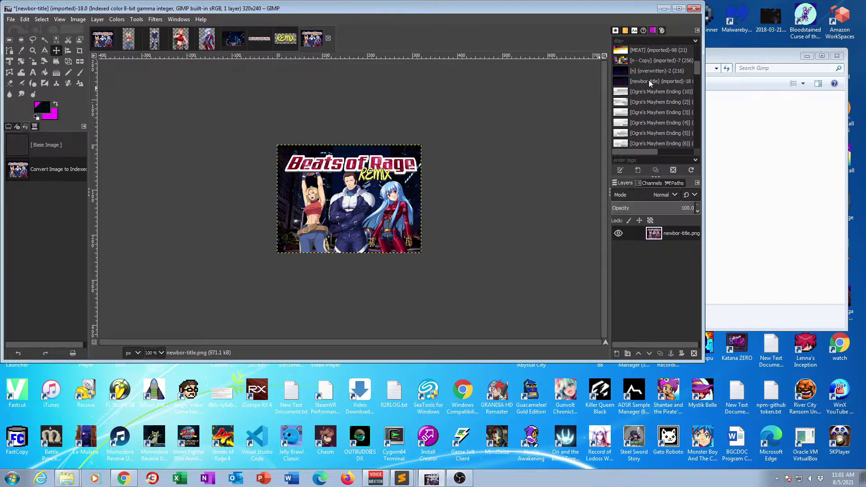
double_click(622, 84)
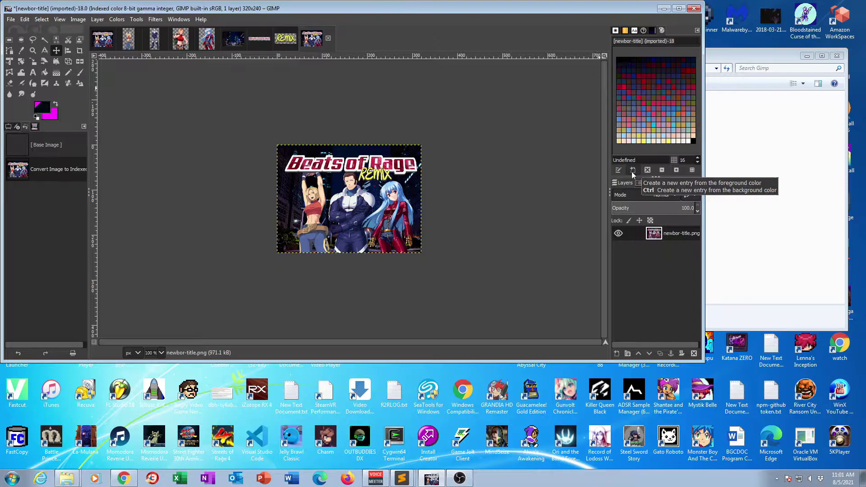
Make magenta the foreground colour and add it as a new final entry in the imported newbor-title palette
left_click(57, 105)
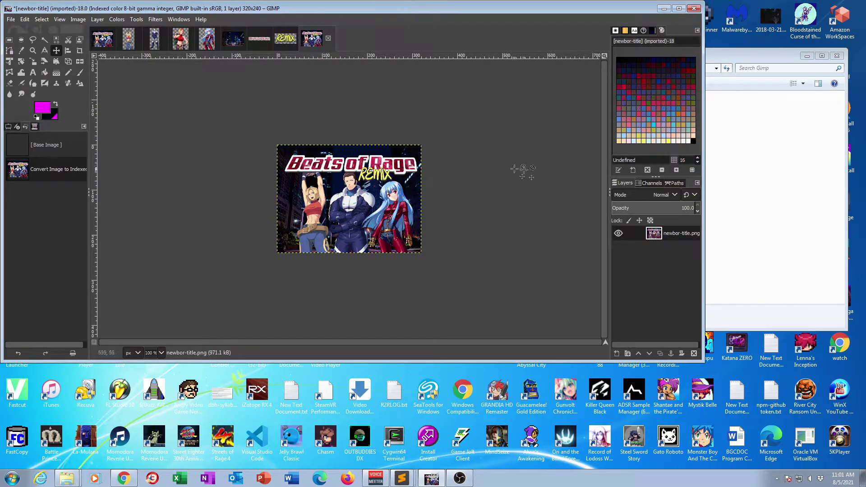
left_click(634, 171)
left_click(313, 45)
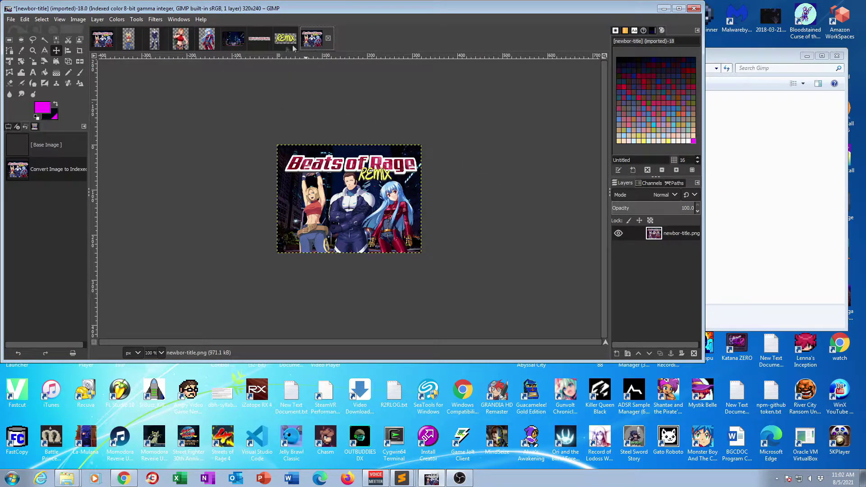
Set the image's colormap to the [newbor-title] (imported)-18 palette and compare the image before and after in the undo history
left_click(115, 20)
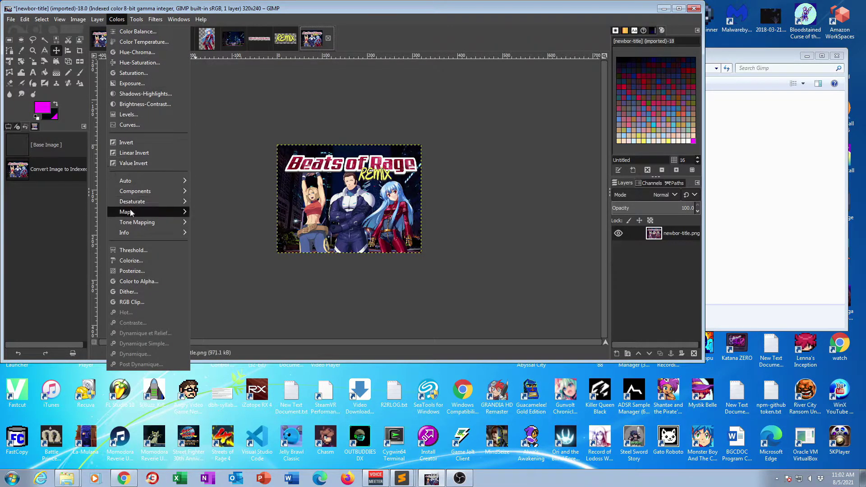
mouse_move(130, 213)
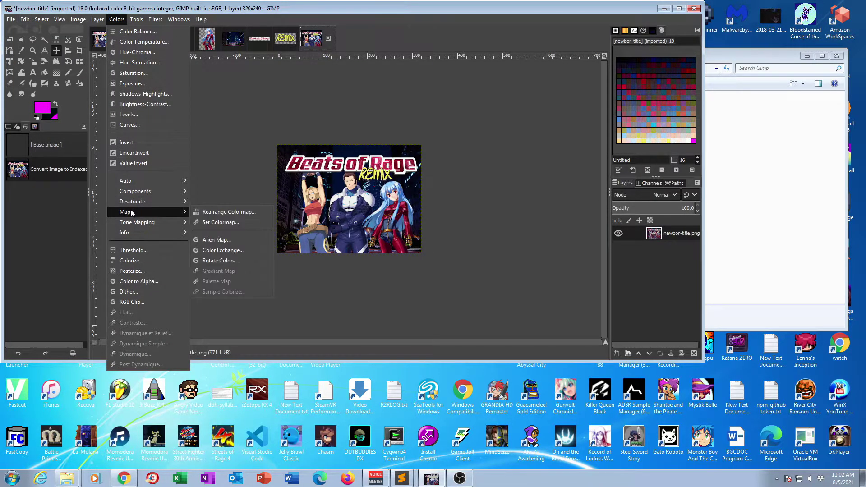
left_click(221, 222)
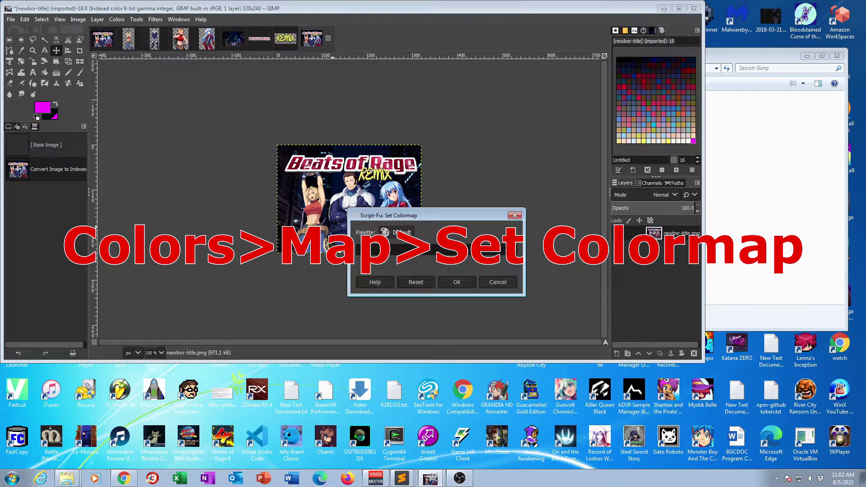
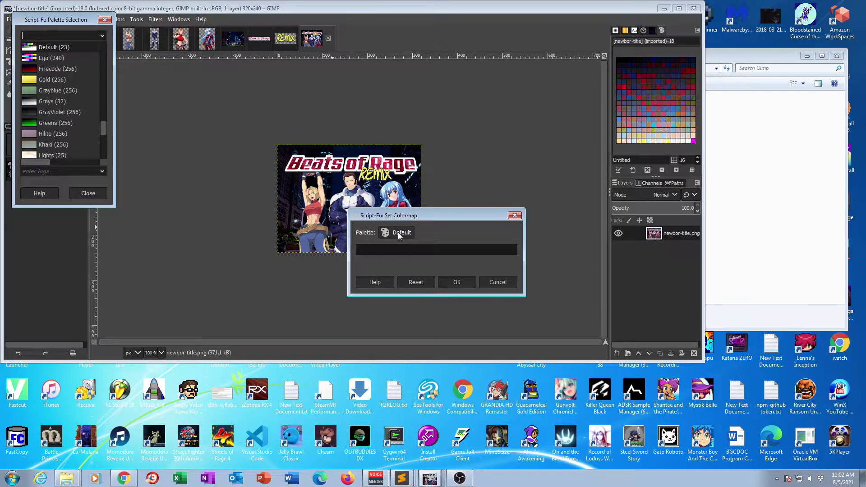
left_click_drag(102, 128, 103, 64)
left_click(74, 96)
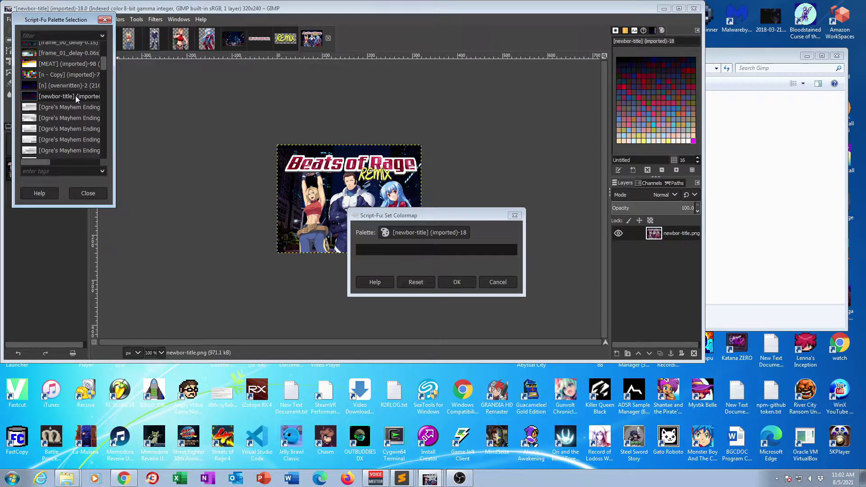
left_click(89, 194)
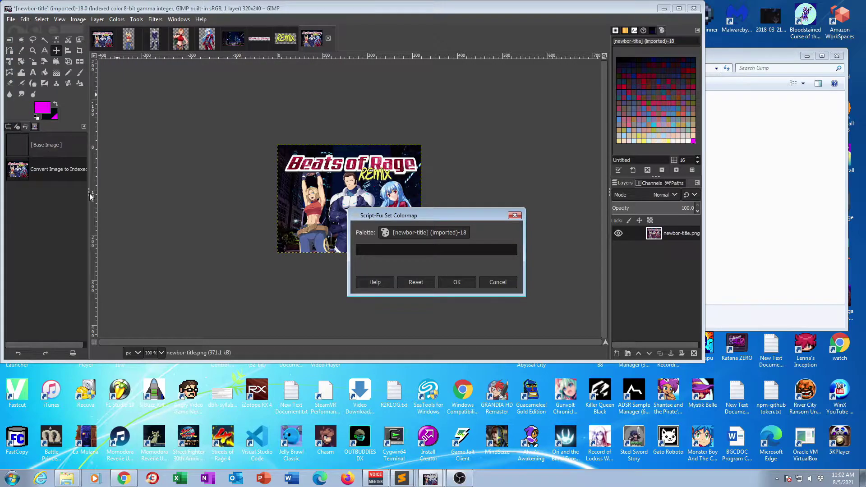
left_click(459, 283)
left_click(48, 174)
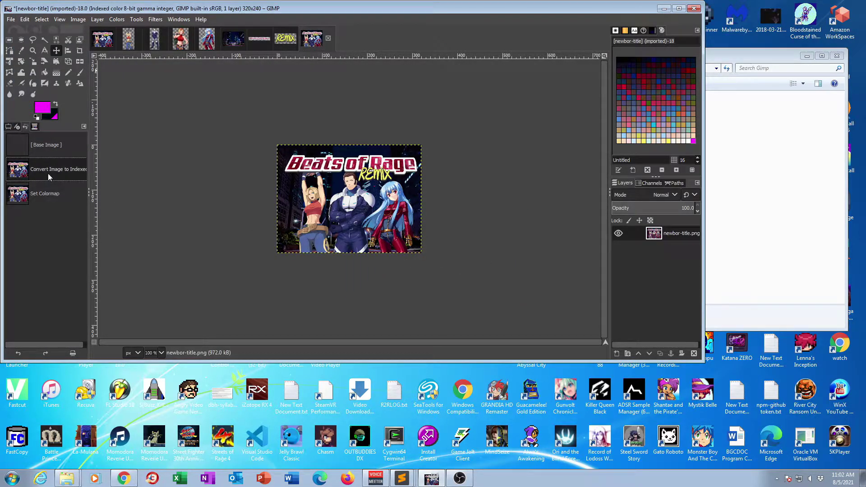
left_click(47, 191)
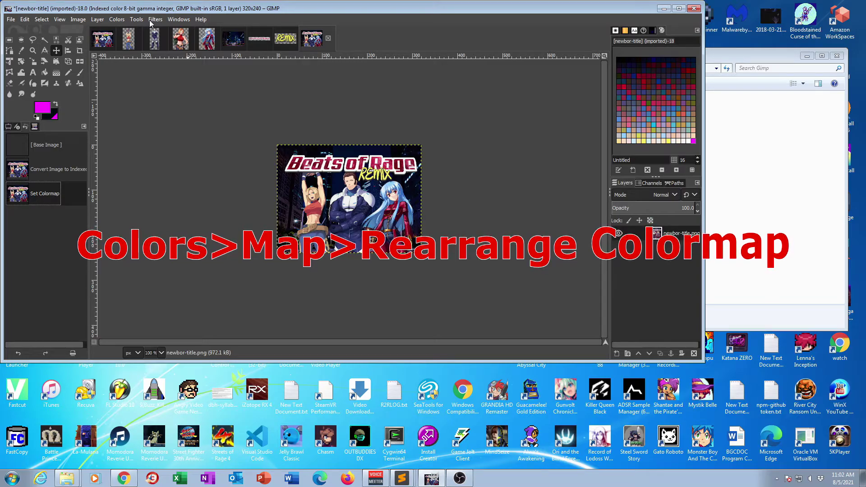
Rearrange the colormap so that magenta moves from index 255 to index 0
left_click(119, 21)
mouse_move(136, 212)
left_click(230, 211)
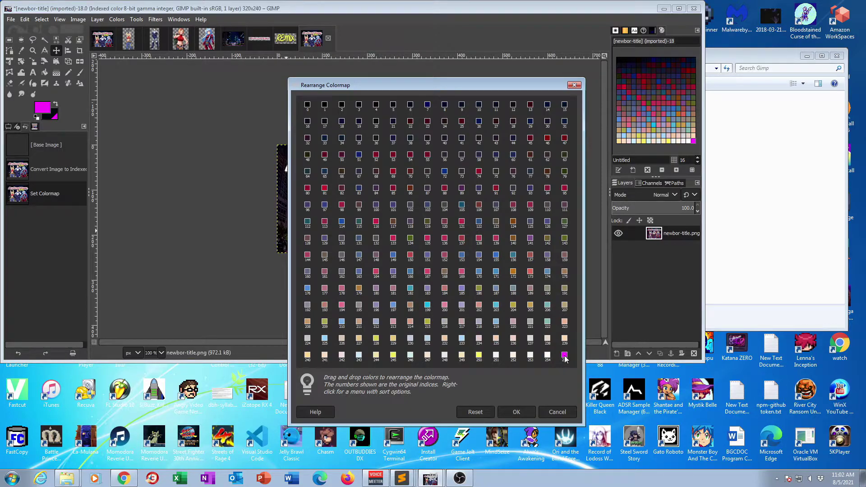
left_click_drag(565, 359, 300, 105)
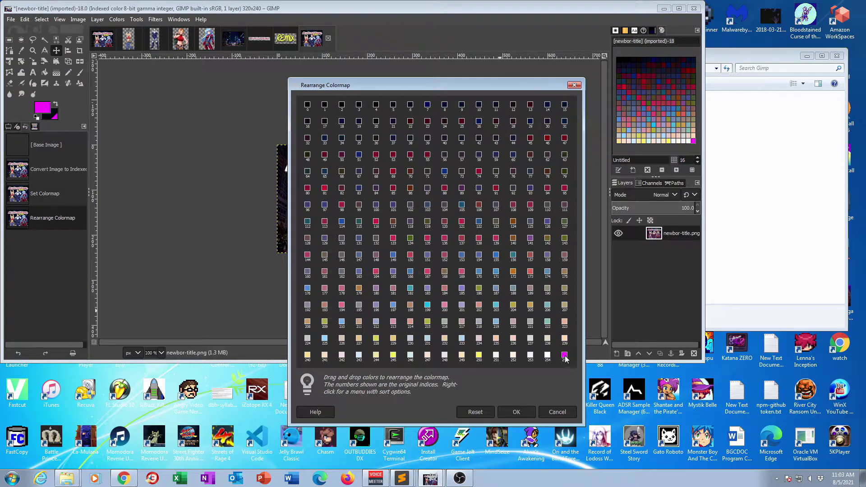
left_click_drag(565, 356, 305, 106)
left_click(516, 413)
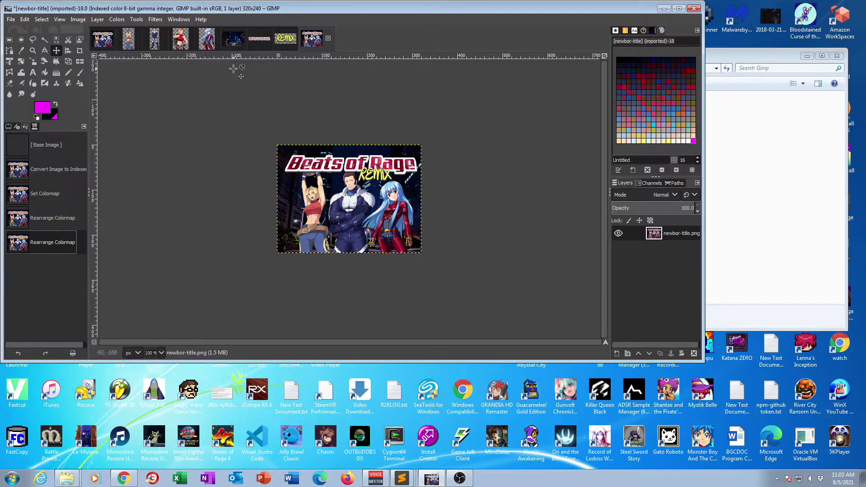
Apply Rotate Colors to the image with clockwise source and destination ranges
left_click(121, 20)
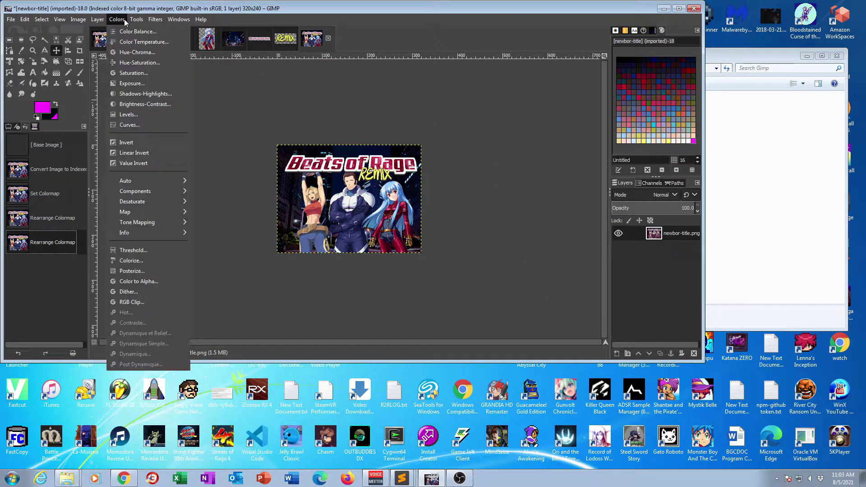
mouse_move(131, 213)
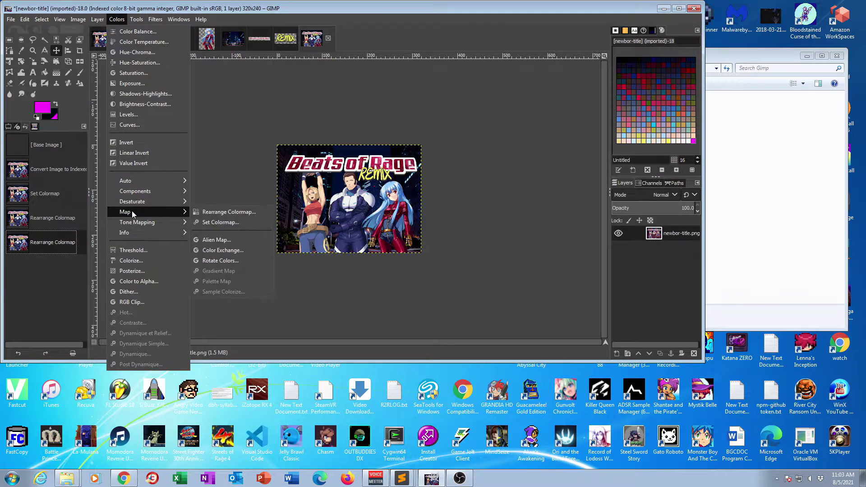
left_click(219, 261)
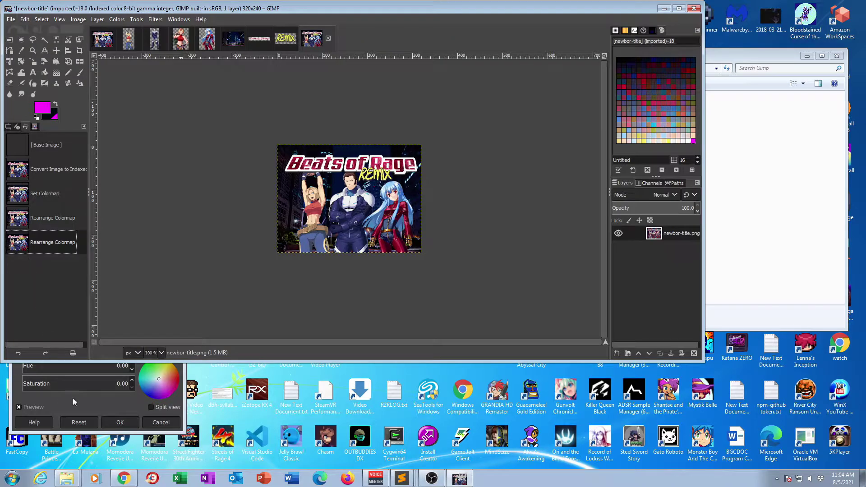
left_click(26, 253)
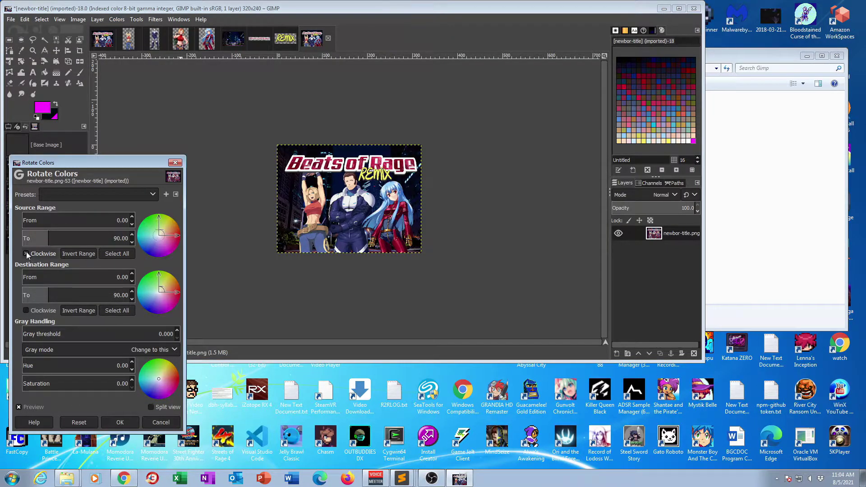
left_click(25, 310)
left_click(120, 422)
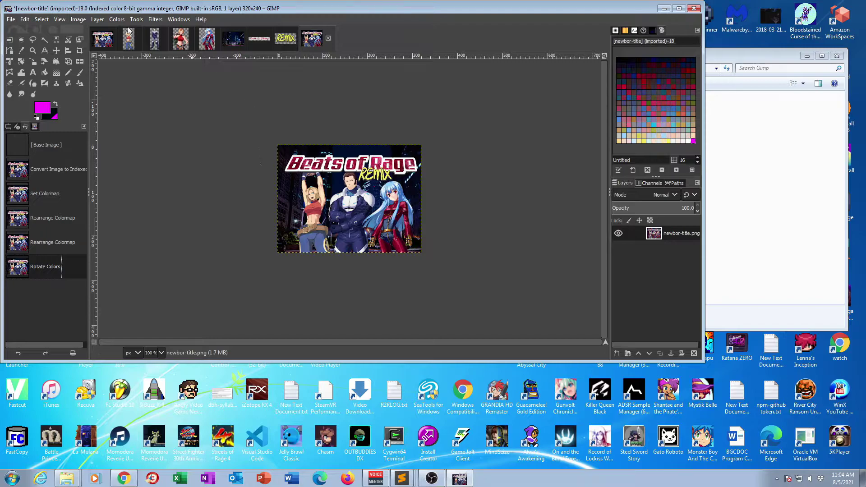
Check the position of magenta in Rearrange Colormap and accept the current colour order
left_click(116, 20)
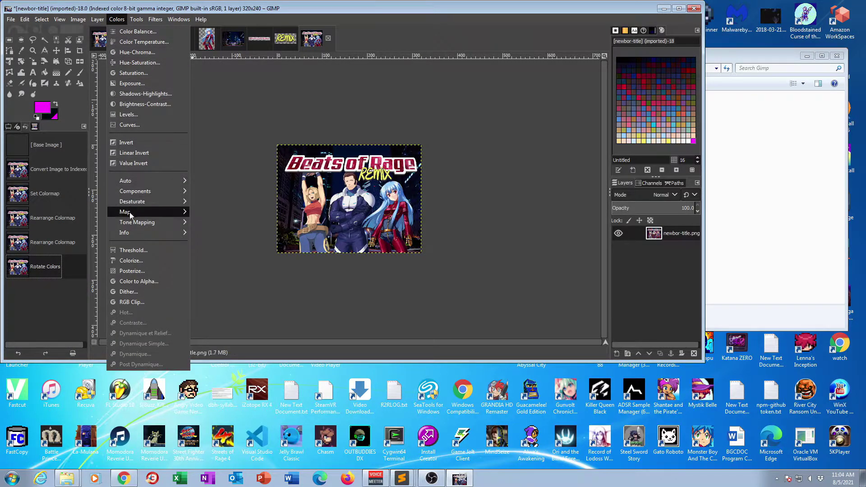
mouse_move(189, 215)
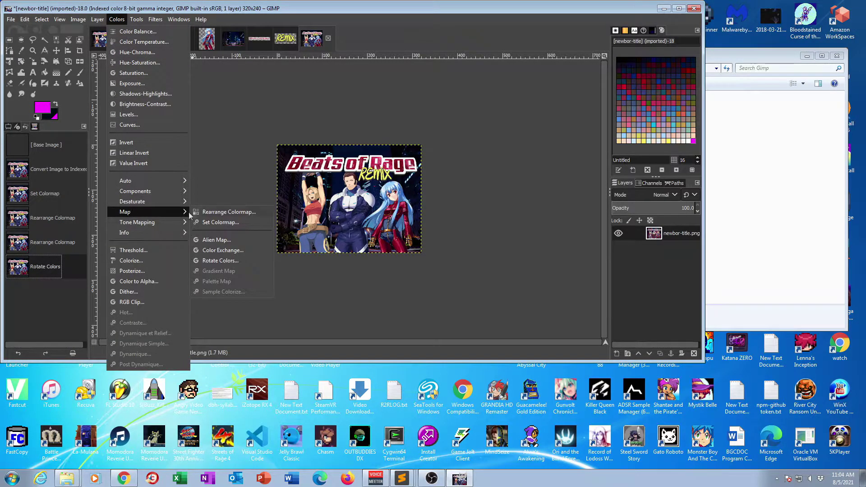
left_click(242, 214)
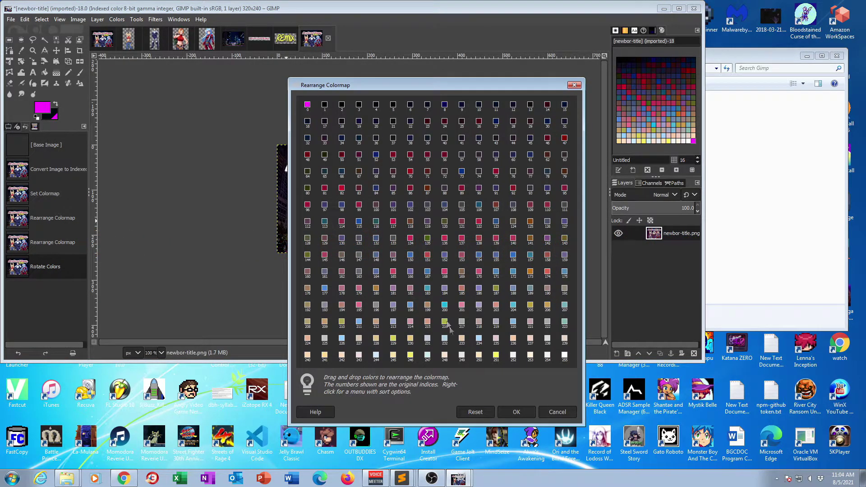
left_click(517, 412)
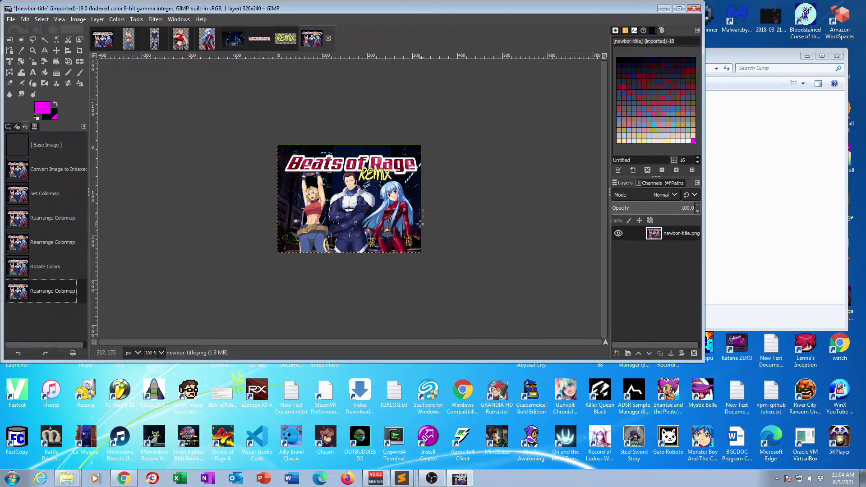
Export the indexed image as title.png in the Game Assets folder with the default PNG options
left_click(11, 19)
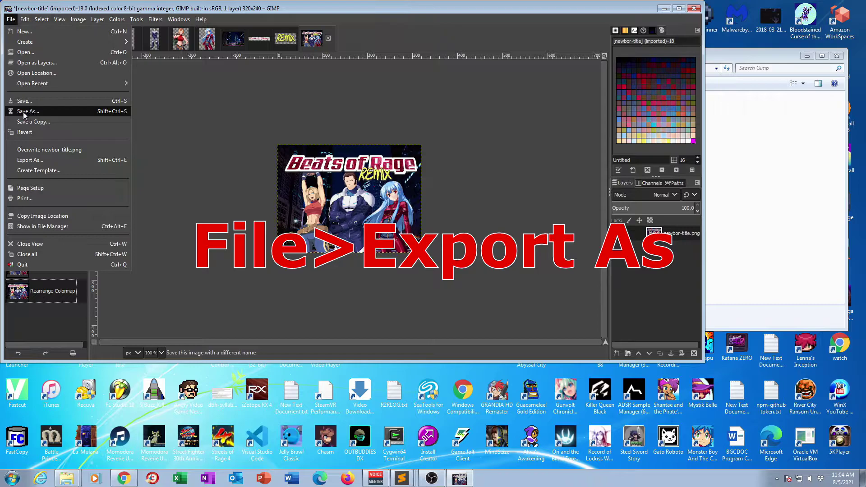
left_click(36, 164)
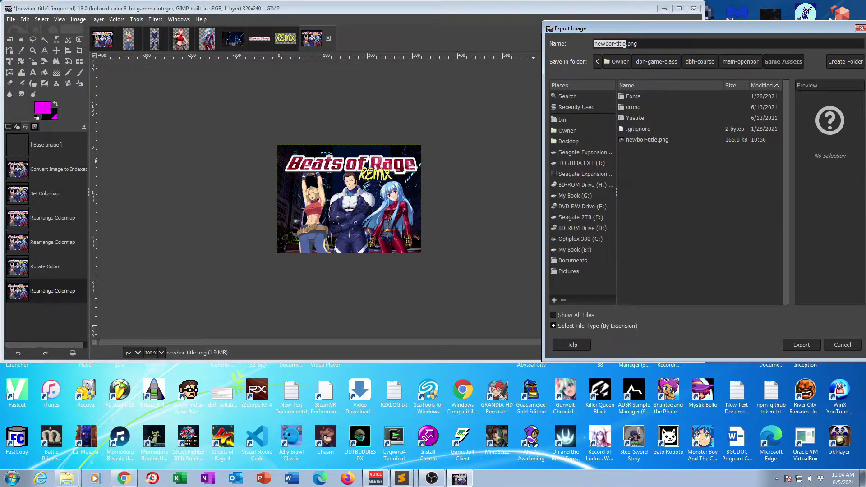
type("title")
left_click(806, 347)
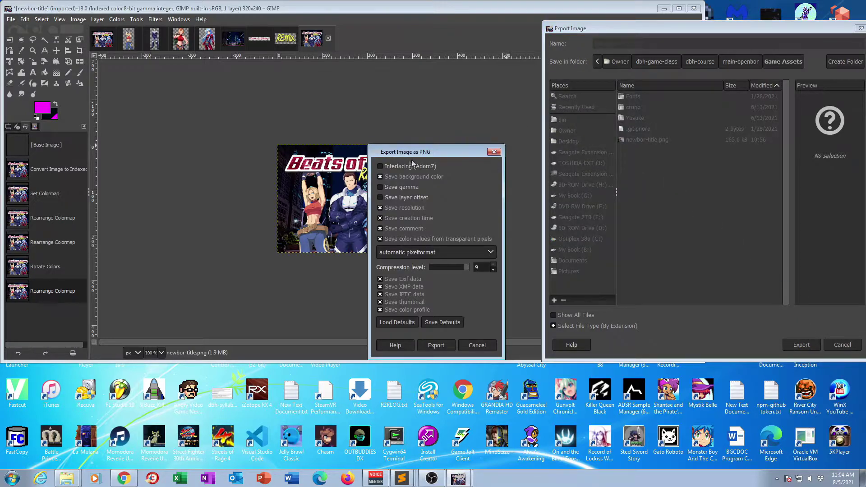
left_click(436, 346)
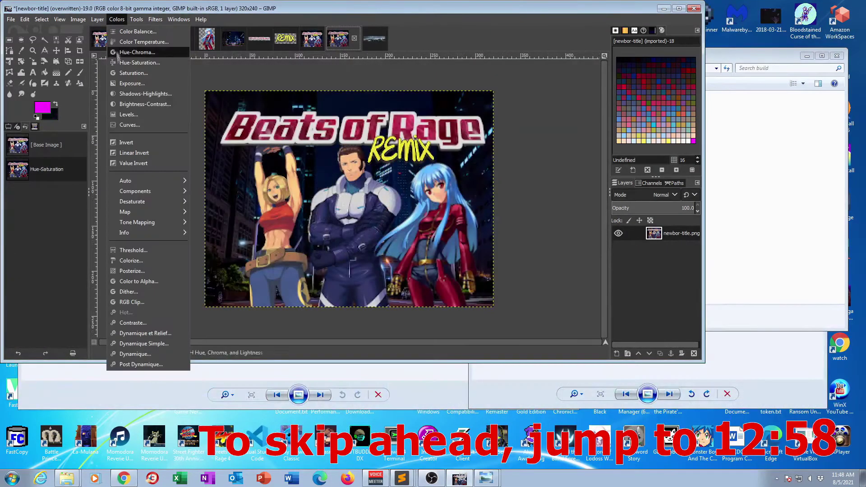
Darken the RGB newbor-title image by setting its brightness to -115 and its contrast to 24
left_click(145, 104)
left_click_drag(134, 102, 69, 102)
left_click_drag(135, 121, 148, 117)
left_click_drag(67, 101, 63, 101)
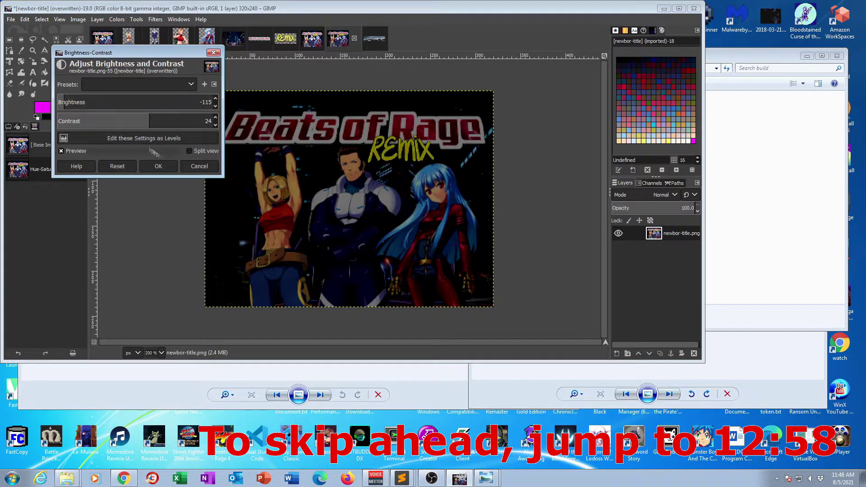
left_click(158, 166)
Export the darkened image as newbor-titleb.png in the Game Assets folder with the default PNG options
left_click(11, 19)
left_click(64, 157)
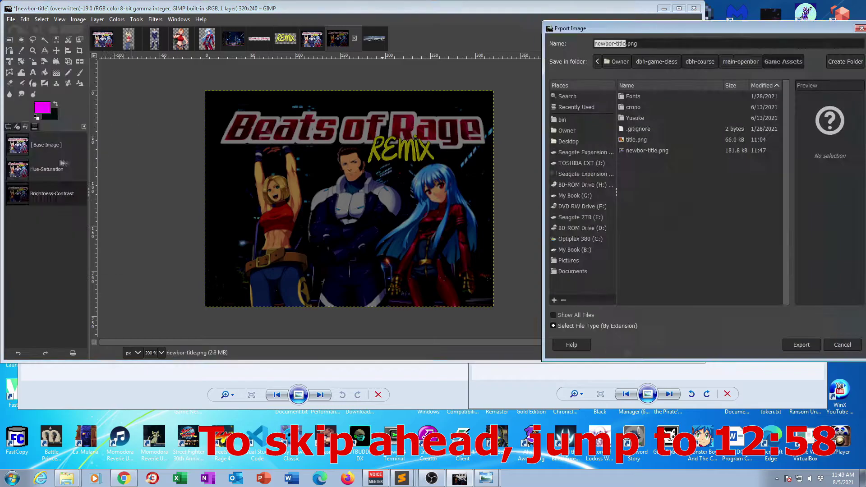
left_click(626, 43)
type("b")
left_click(800, 347)
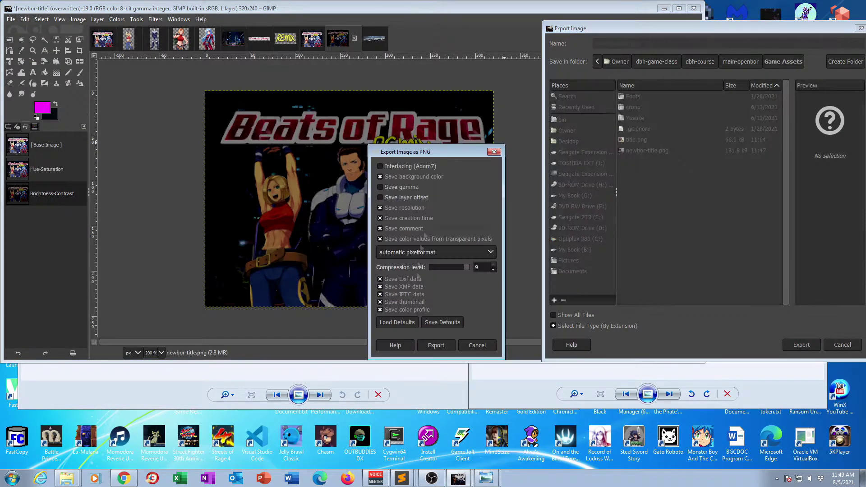
left_click(435, 348)
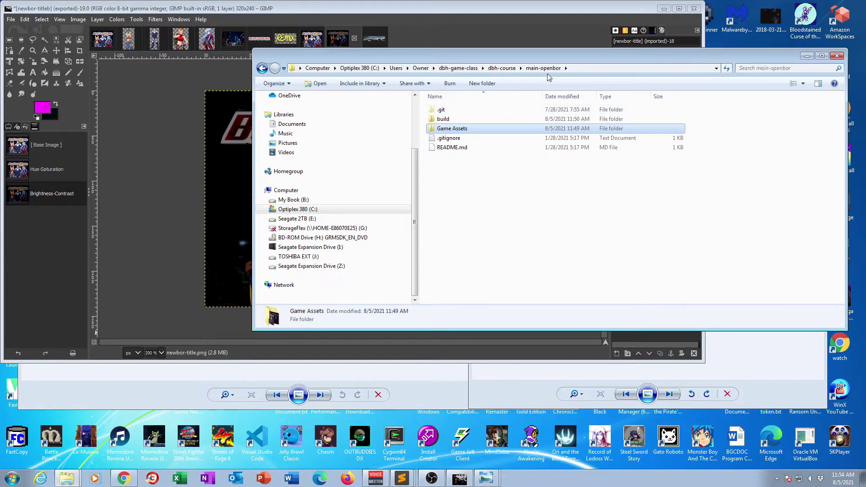
In Windows Explorer, open main-openbor's Game Assets folder and copy newbor-title.png and newbor-titleb.png
double_click(459, 131)
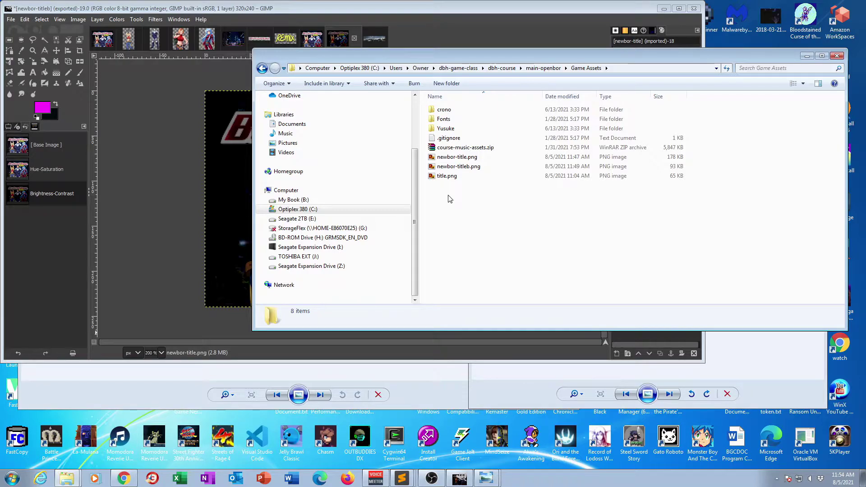
left_click(450, 158)
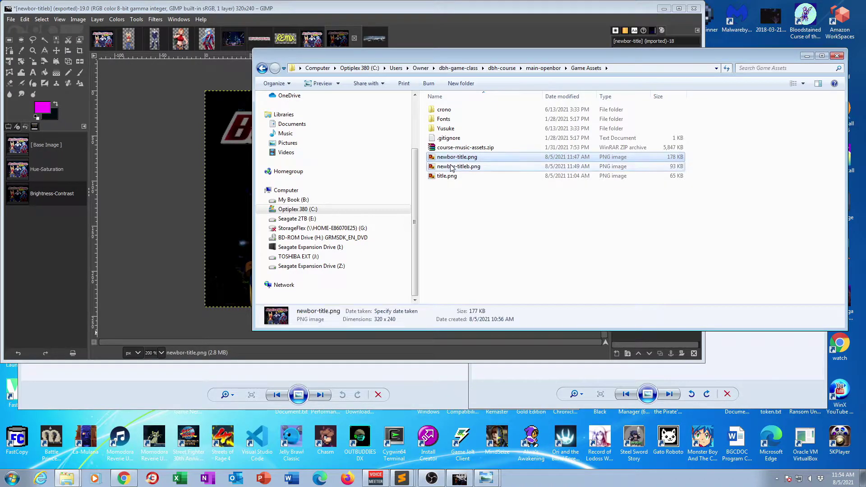
left_click(458, 166, "shift")
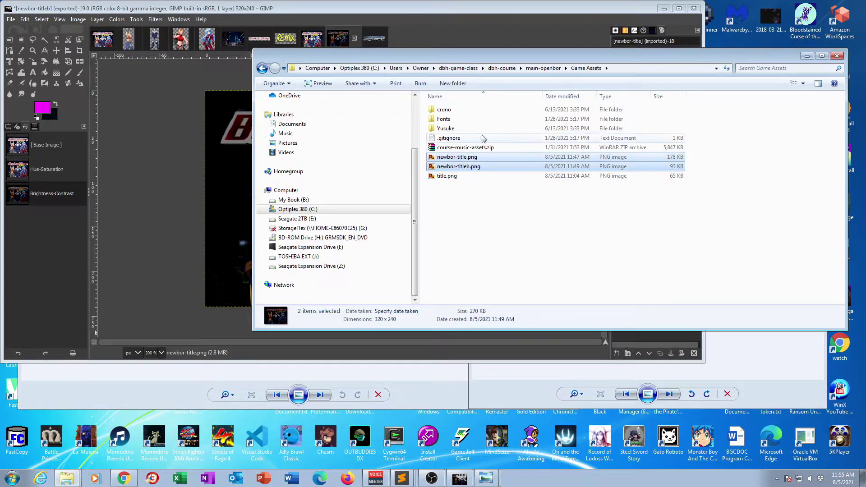
right_click(440, 161)
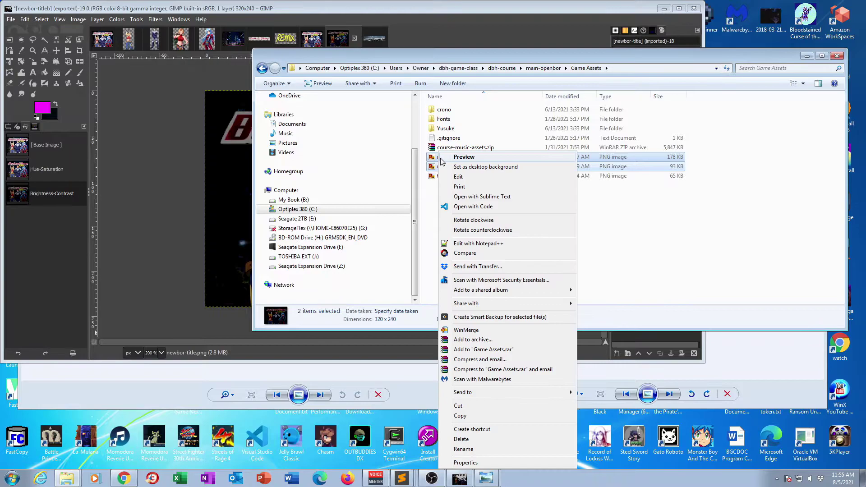
left_click(462, 416)
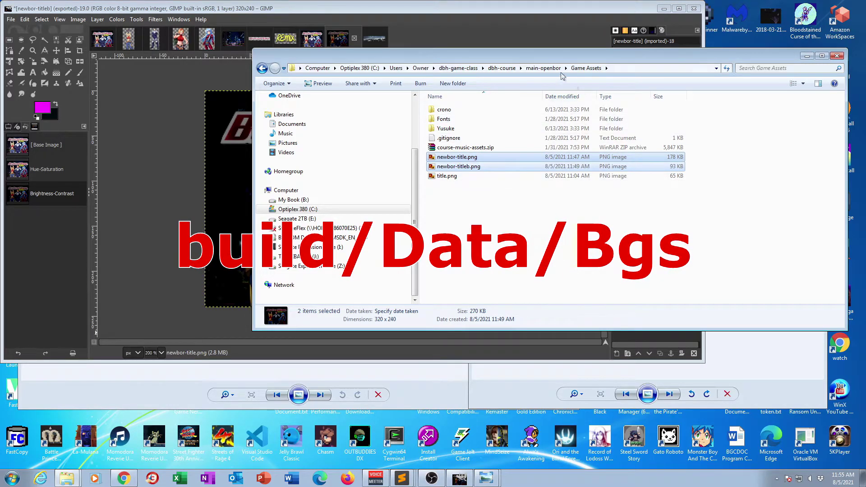
Paste newbor-title.png and newbor-titleb.png into the build/Data/Bgs folder of main-openbor
left_click(542, 71)
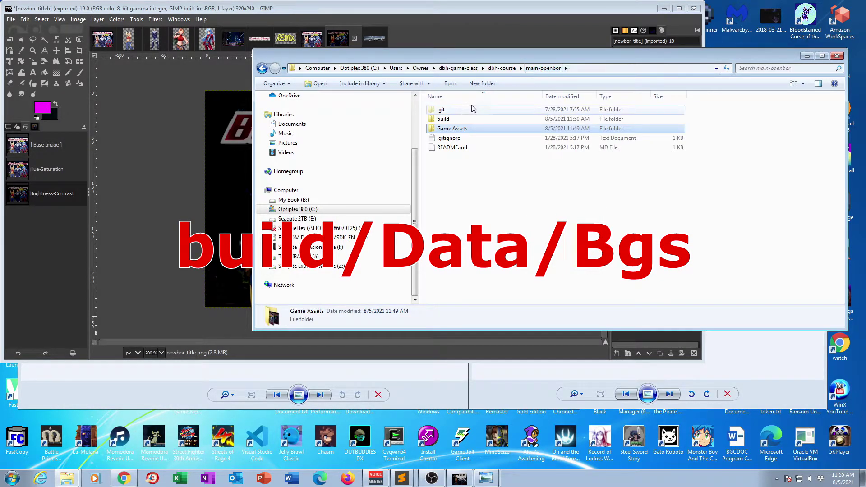
double_click(444, 119)
double_click(443, 111)
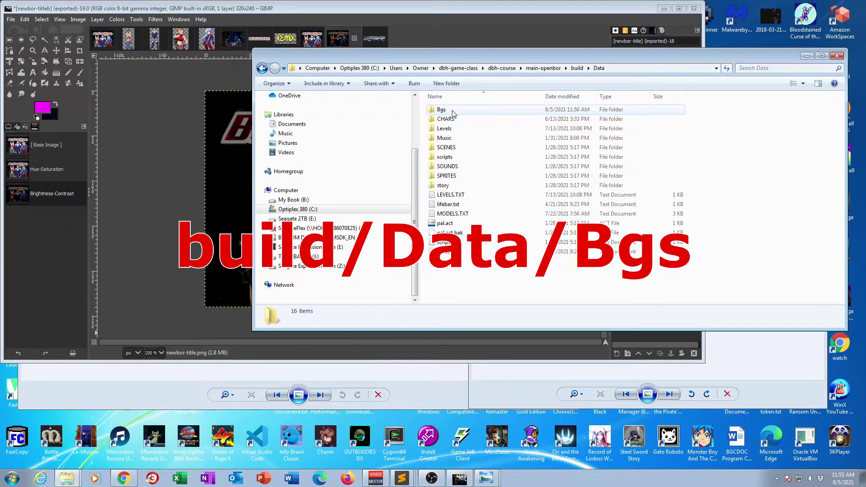
double_click(445, 113)
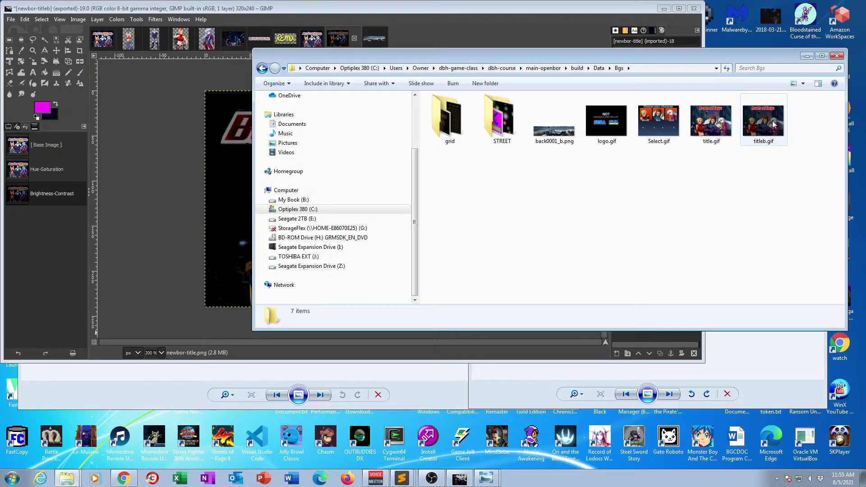
right_click(559, 181)
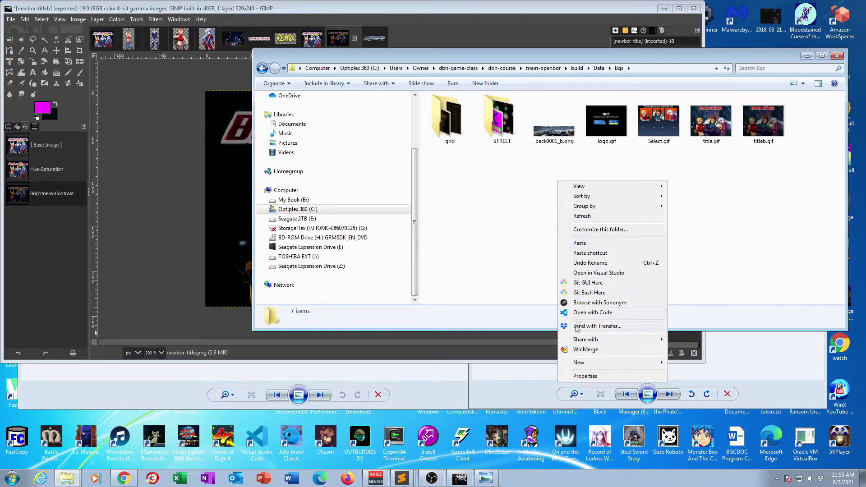
left_click(597, 244)
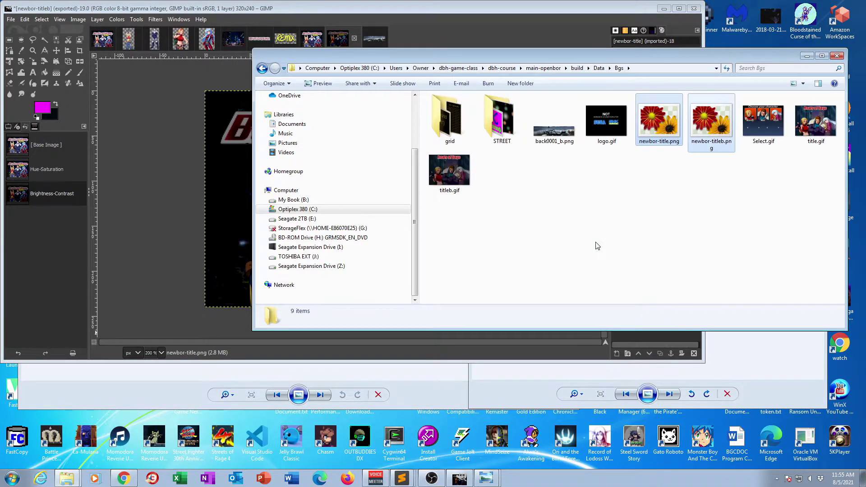
left_click(662, 155)
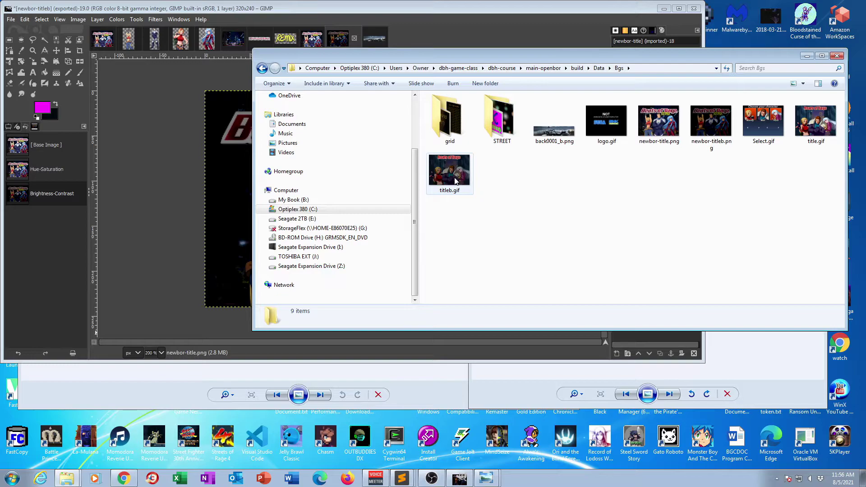
Rename the original title.gif to title-old.gif and titleb.gif to titleb-old.gif in the Bgs folder
left_click(817, 143)
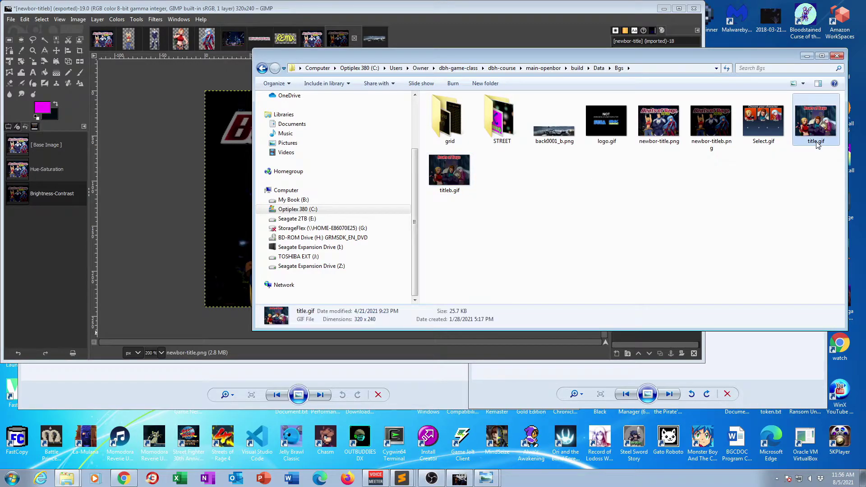
left_click(817, 142)
left_click(817, 143)
type("-old")
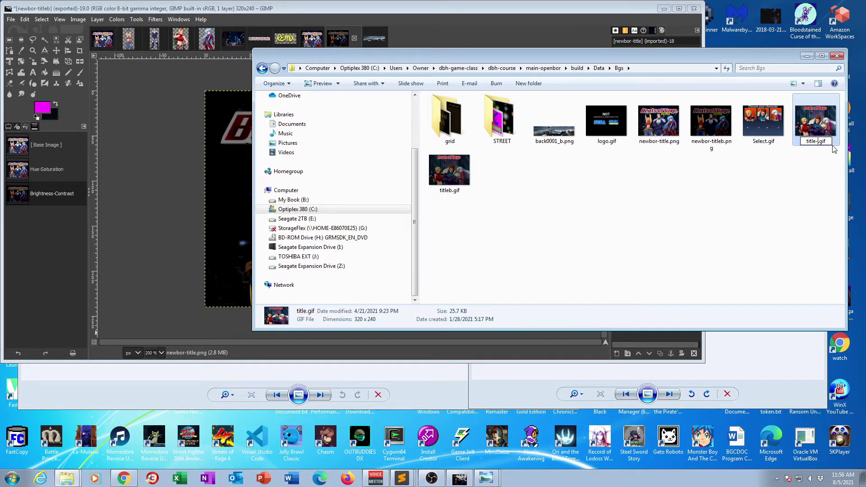
key("Return")
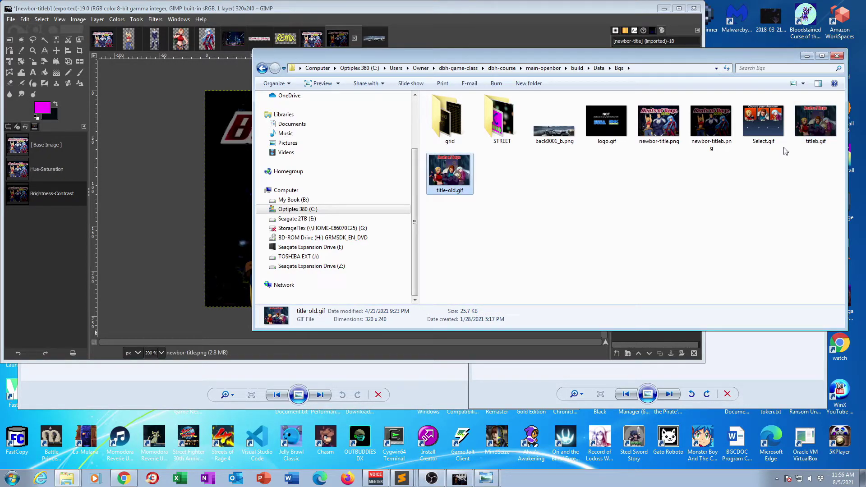
left_click(816, 143)
left_click(815, 143)
type("-old")
key("Return")
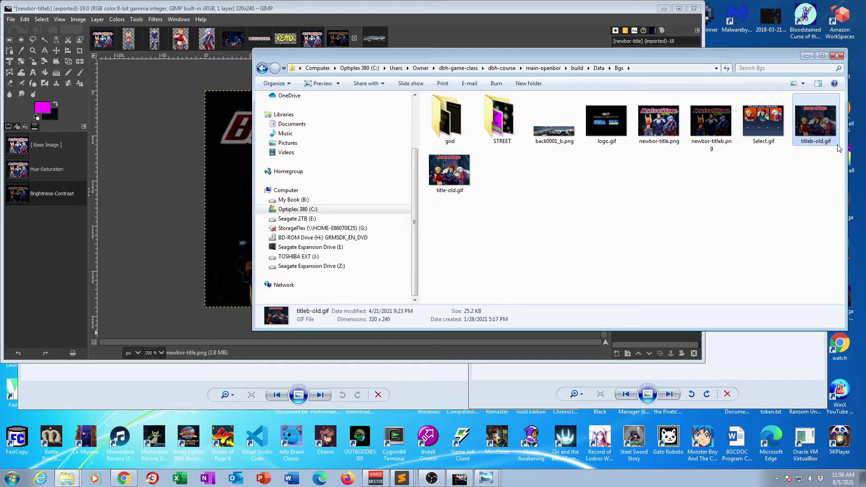
Rename newbor-title.png to title.png and newbor-titleb.png to titleb.png in the Bgs folder
left_click(665, 143)
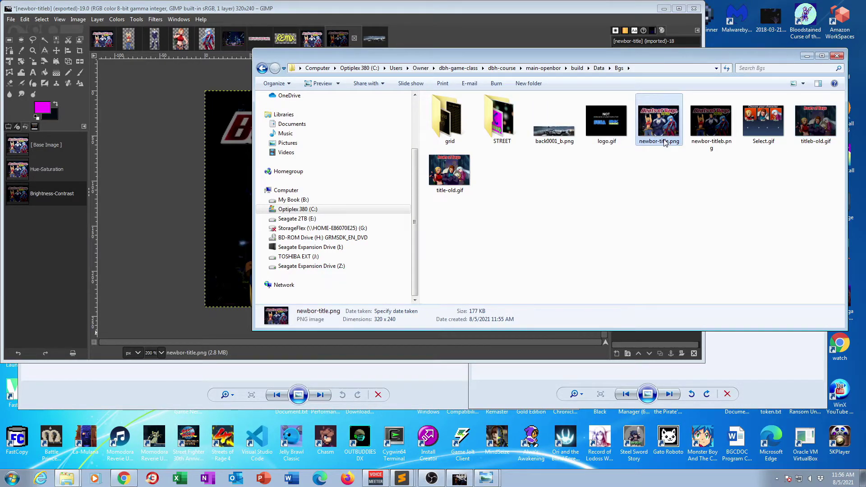
left_click(659, 142)
left_click_drag(661, 141, 631, 144)
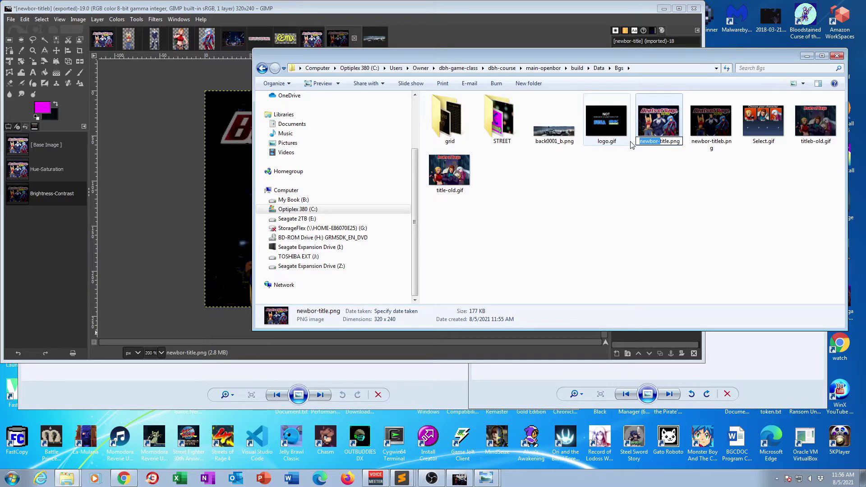
key("BackSpace")
key("Return")
left_click(657, 143)
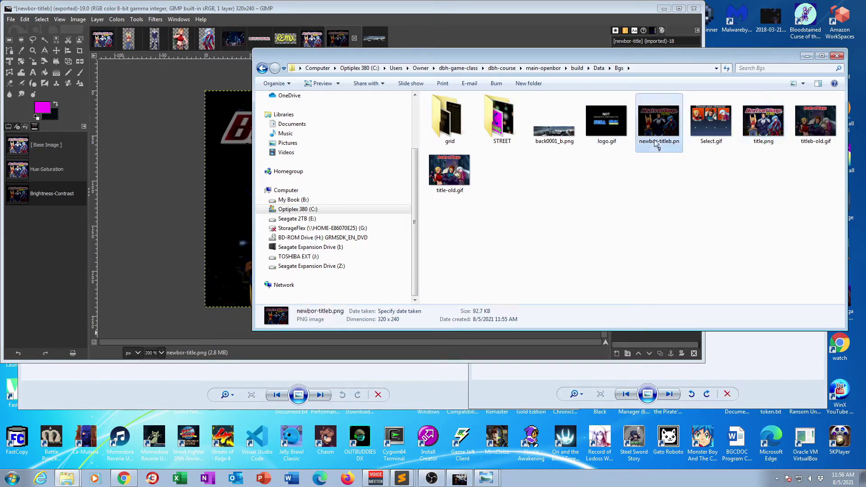
left_click(661, 142)
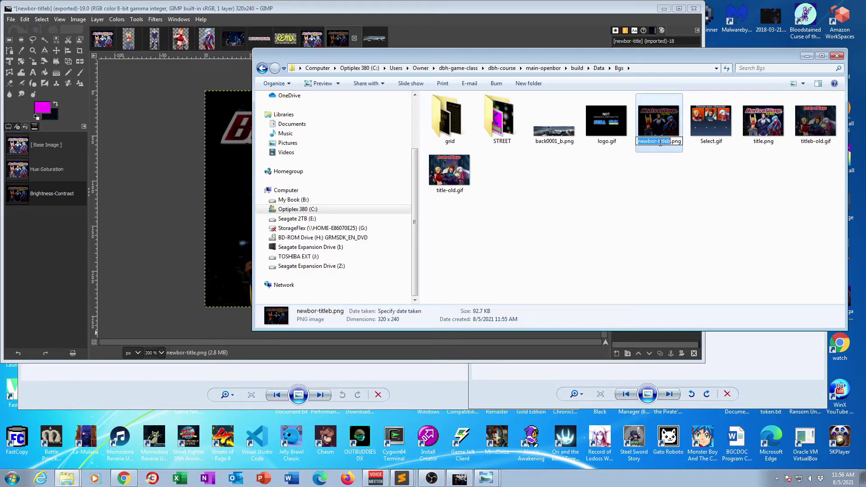
left_click_drag(659, 143, 634, 146)
key("BackSpace")
key("Return")
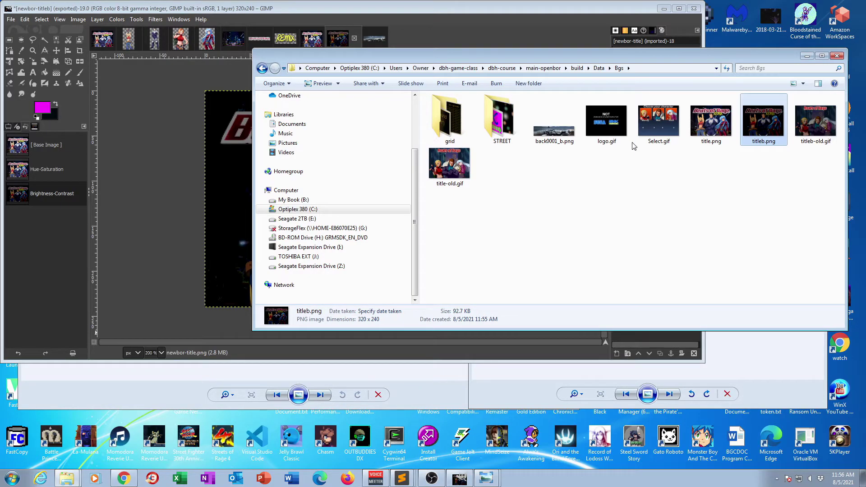
left_click(643, 174)
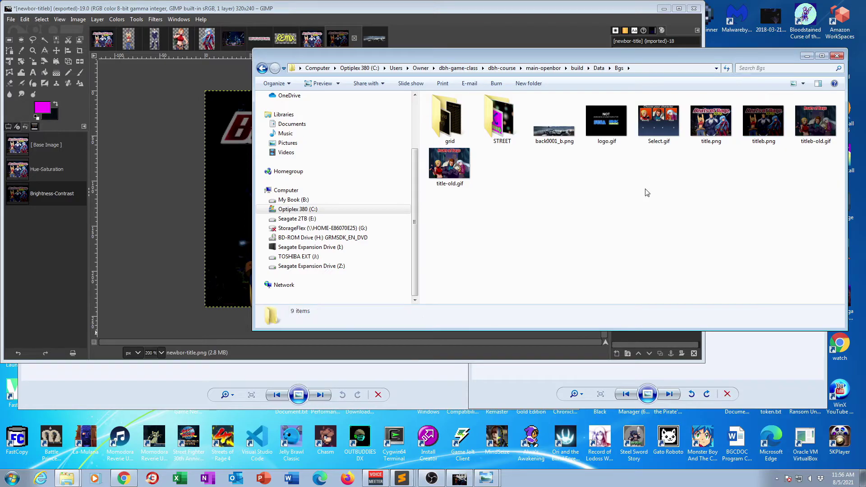
Run OpenBOR.exe from the build folder and continue past the title screen to the main menu to check both title backgrounds
left_click(578, 68)
double_click(473, 195)
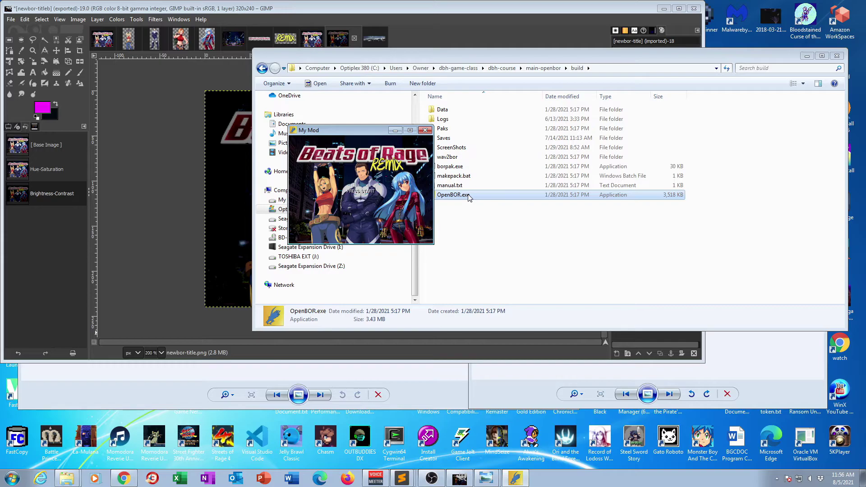
key("Return")
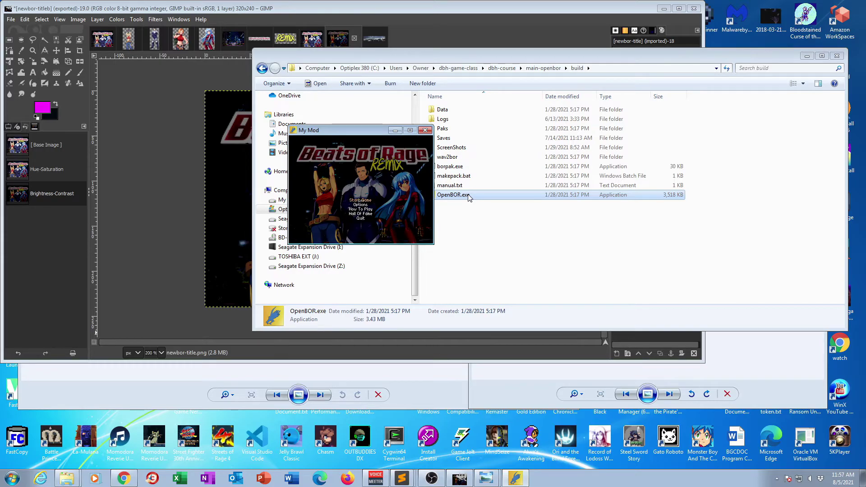